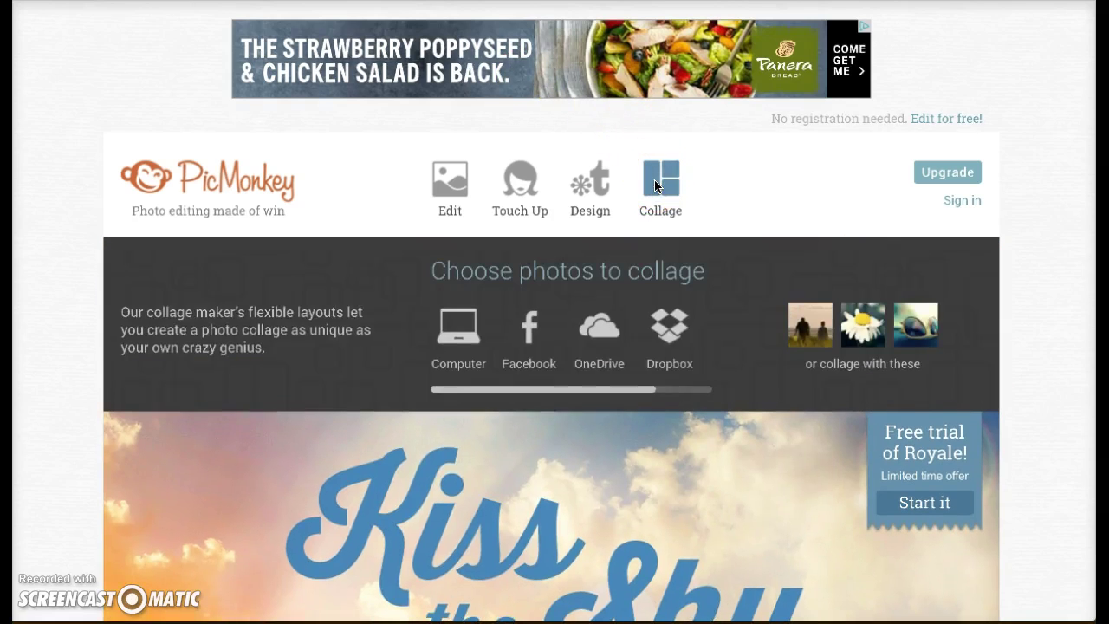
# - Start a collage from computer photos by opening DSC02458.jpg from the Pics folder on the Desktop
pyautogui.moveTo(590, 190)
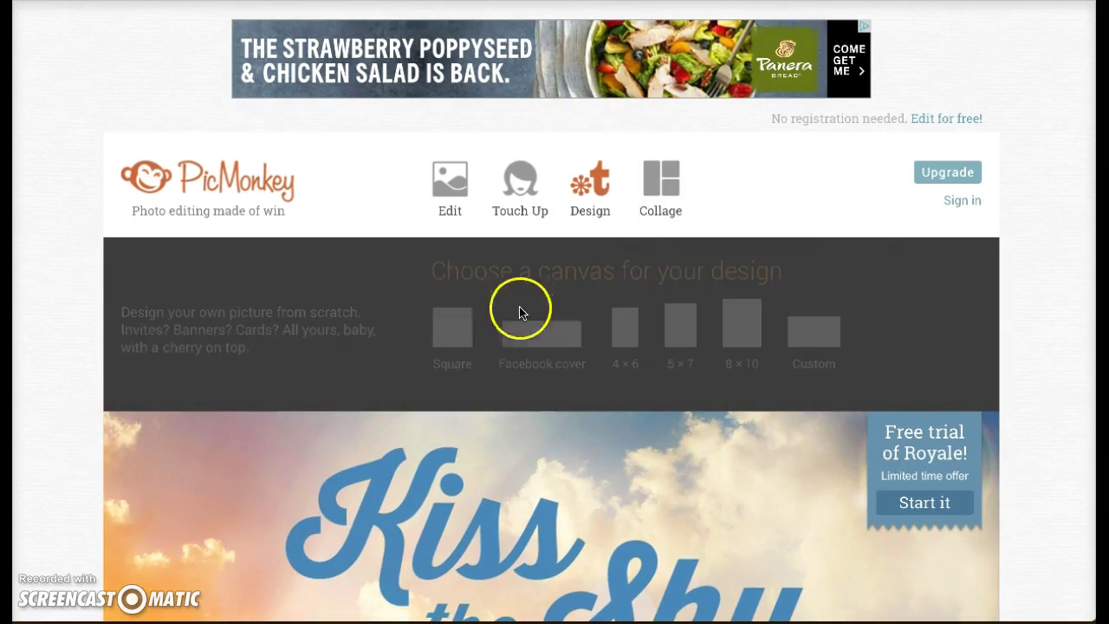
pyautogui.moveTo(664, 184)
pyautogui.click(460, 333)
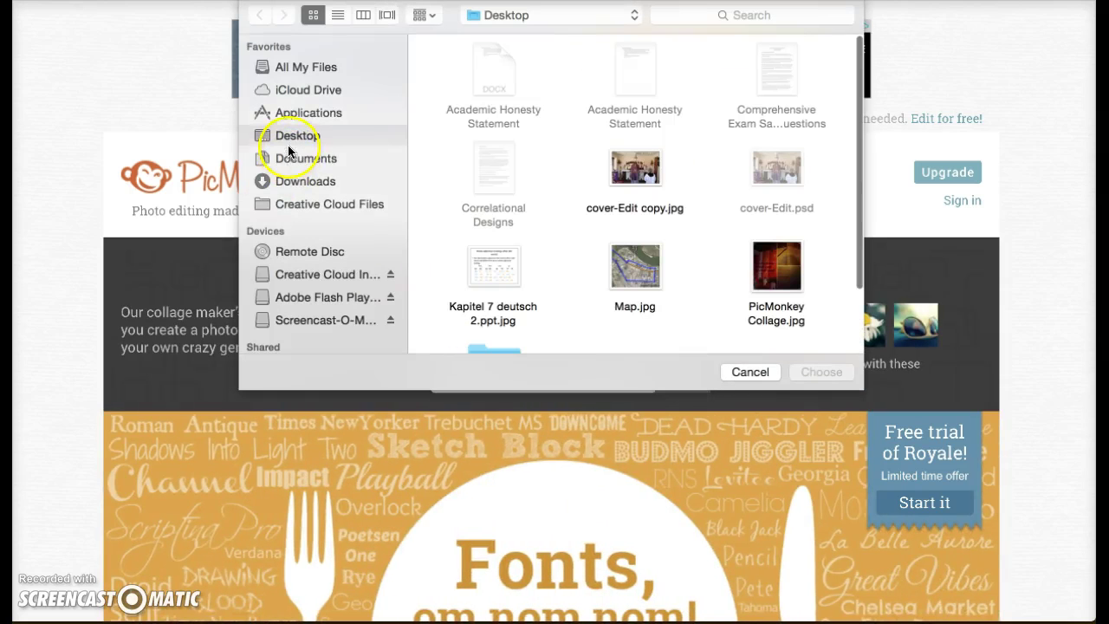
pyautogui.scroll(-3, 537, 222)
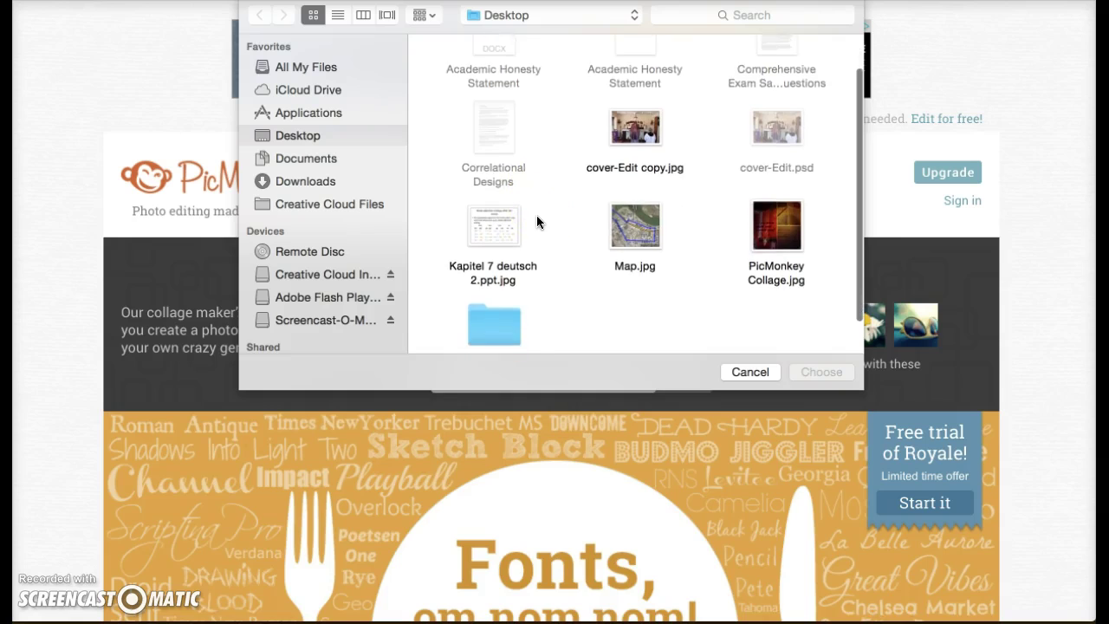
pyautogui.doubleClick(491, 297)
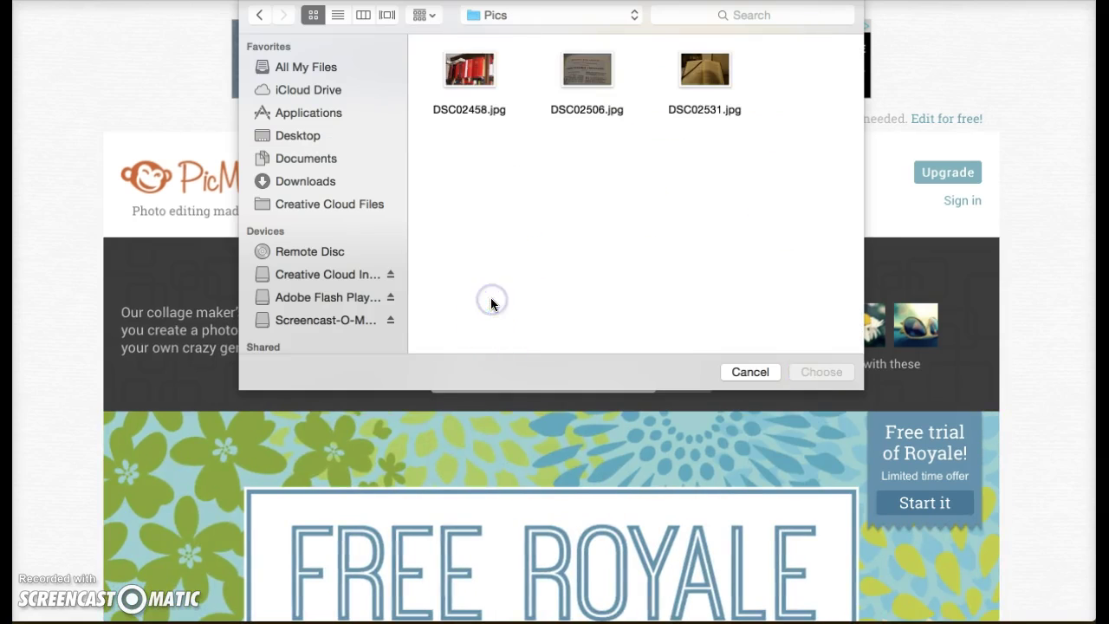
pyautogui.click(477, 65)
pyautogui.doubleClick(476, 65)
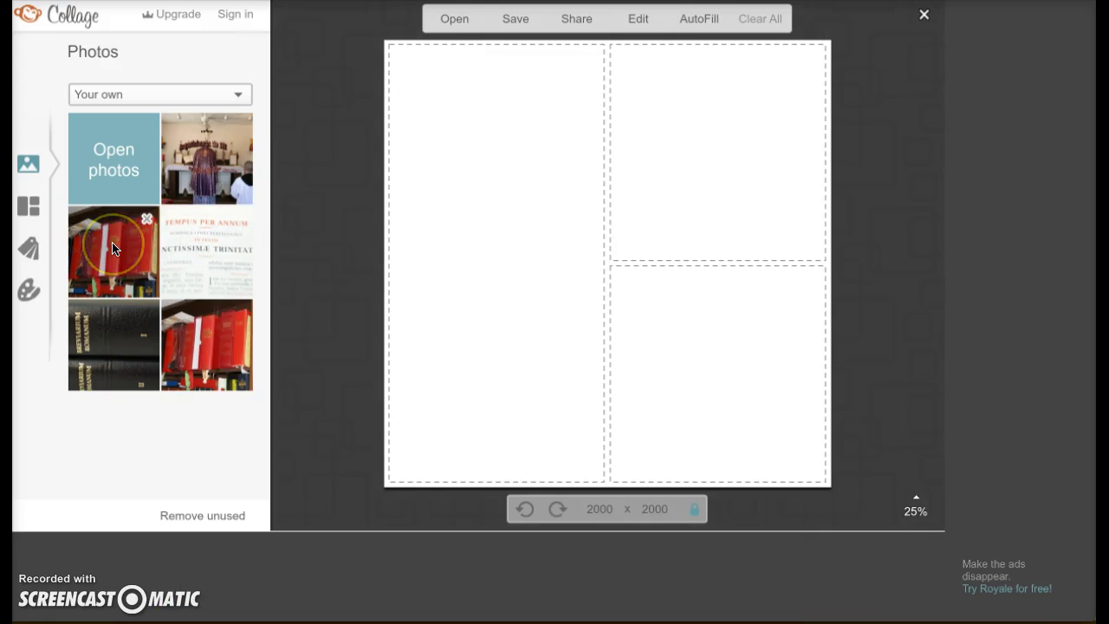
# - Place the red missal photo in the tall cell and the Latin page and black breviary photos beside it, sending the collage to the Editor
pyautogui.moveTo(113, 251); pyautogui.dragTo(417, 196)
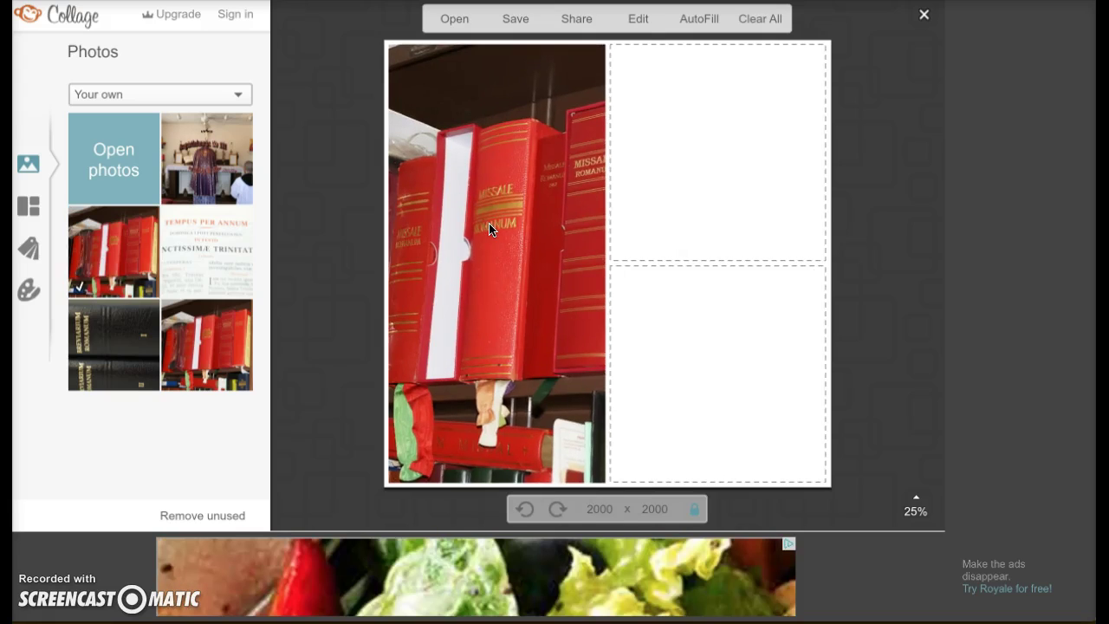
pyautogui.moveTo(489, 229); pyautogui.dragTo(683, 263)
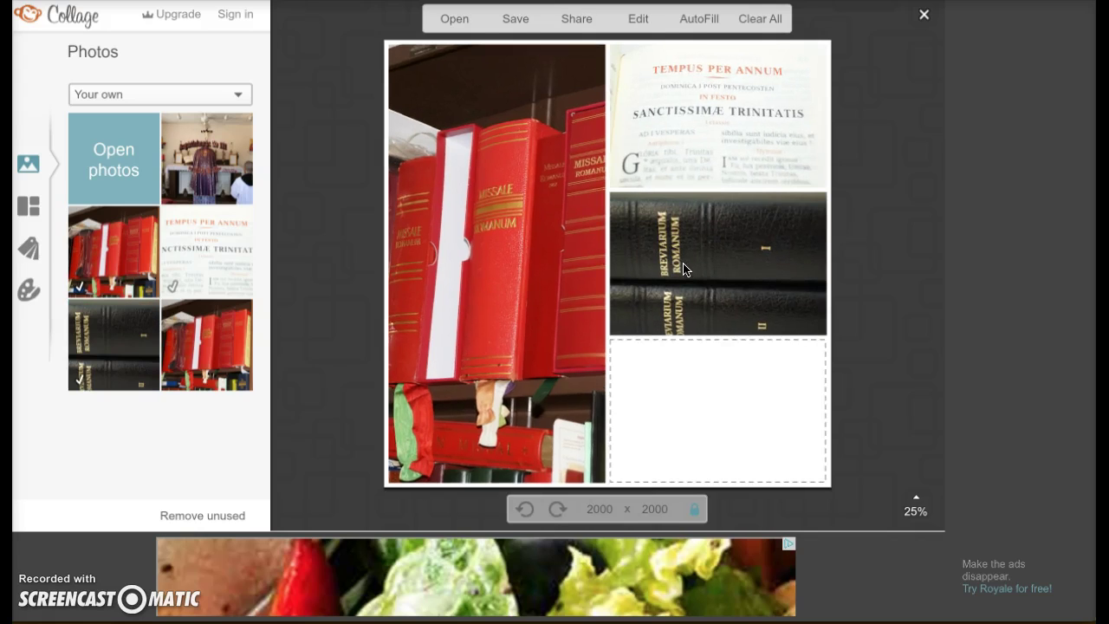
pyautogui.click(812, 356)
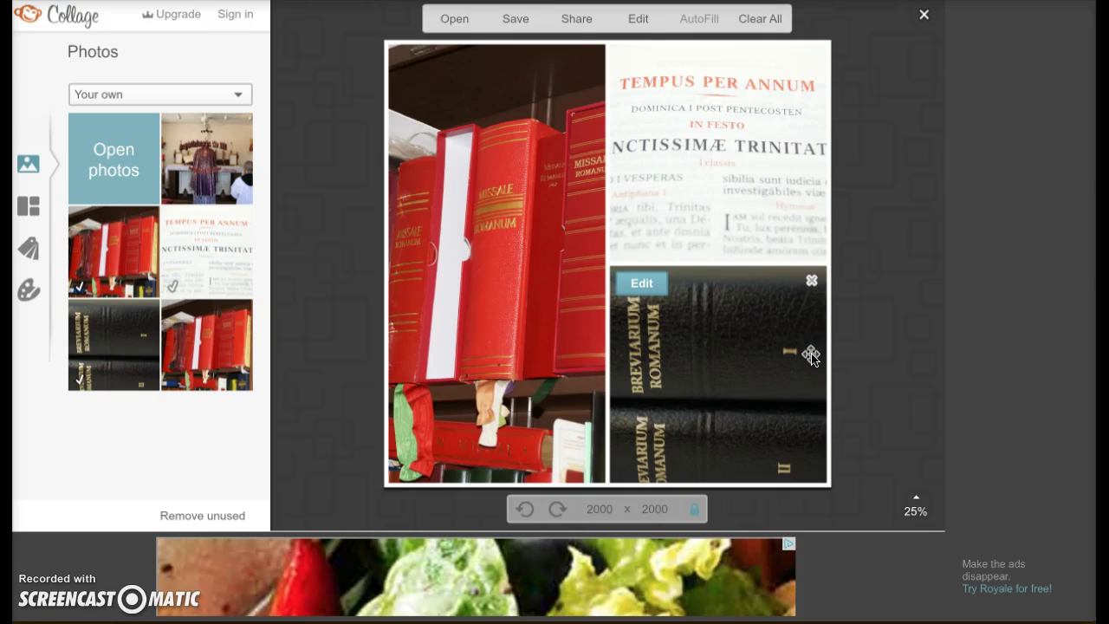
pyautogui.moveTo(811, 355); pyautogui.dragTo(655, 48)
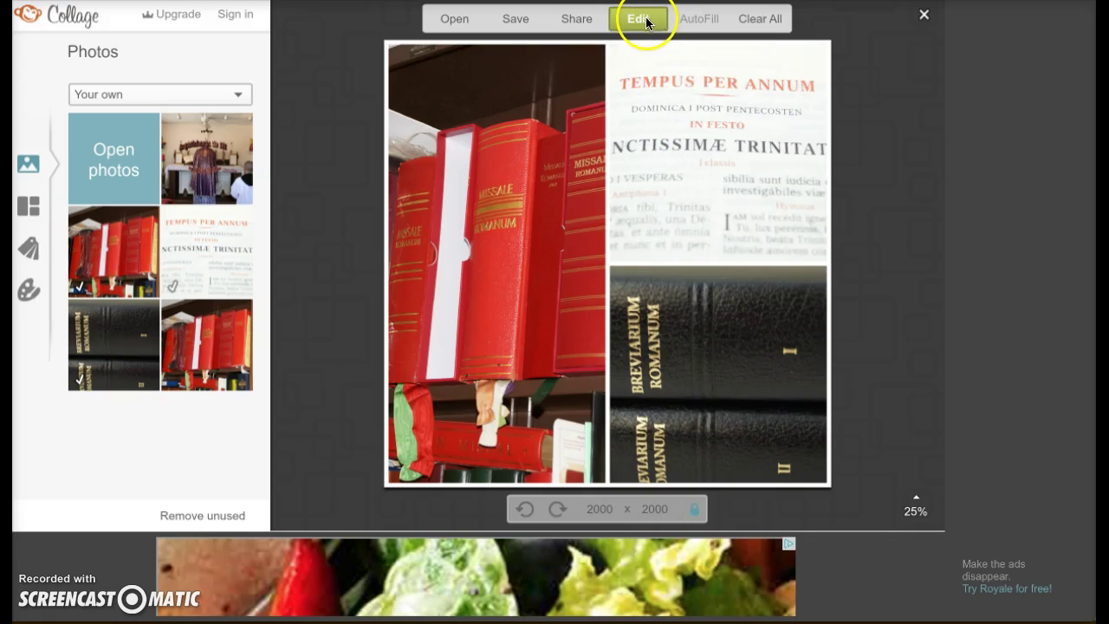
pyautogui.click(646, 25)
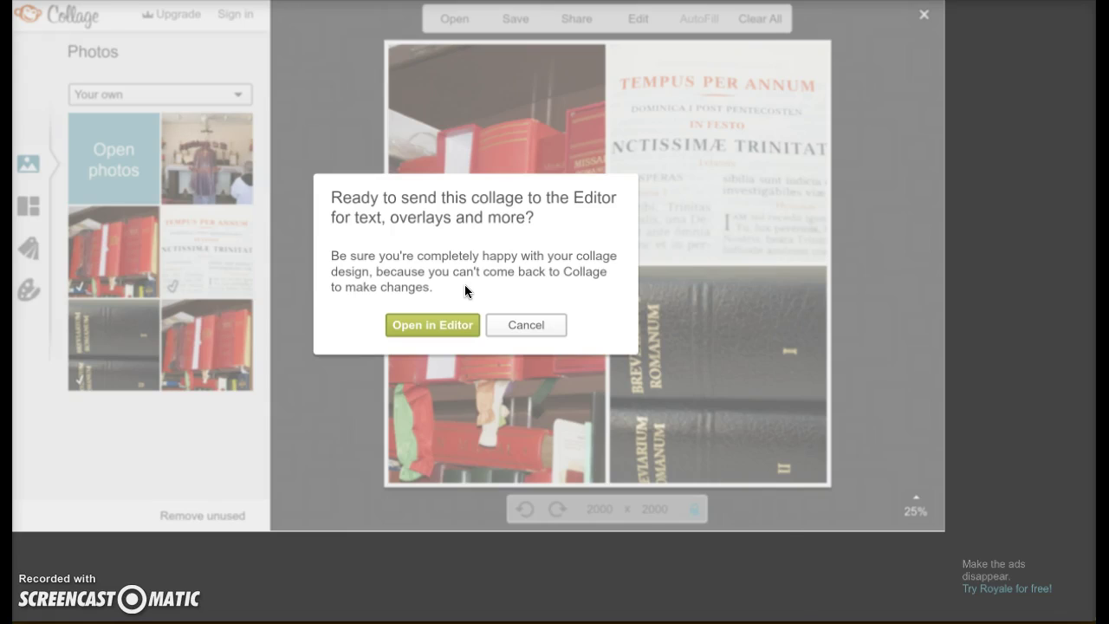
pyautogui.click(445, 319)
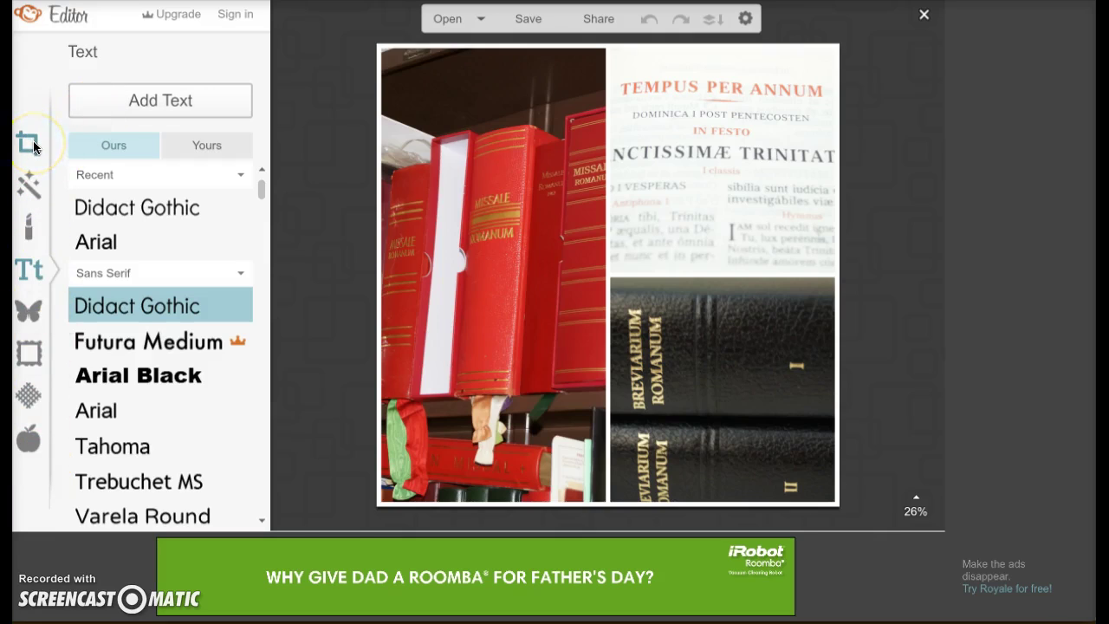
# - Add the Arial text "Where is your Roman Missal?" and move it over the red missal photo
pyautogui.click(167, 116)
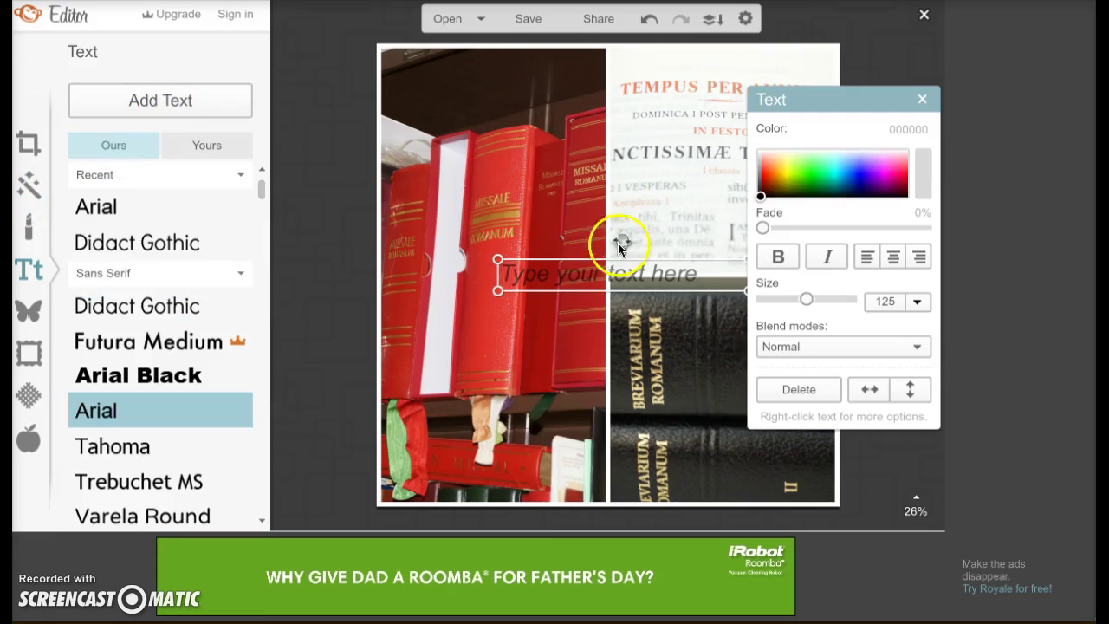
pyautogui.click(578, 275)
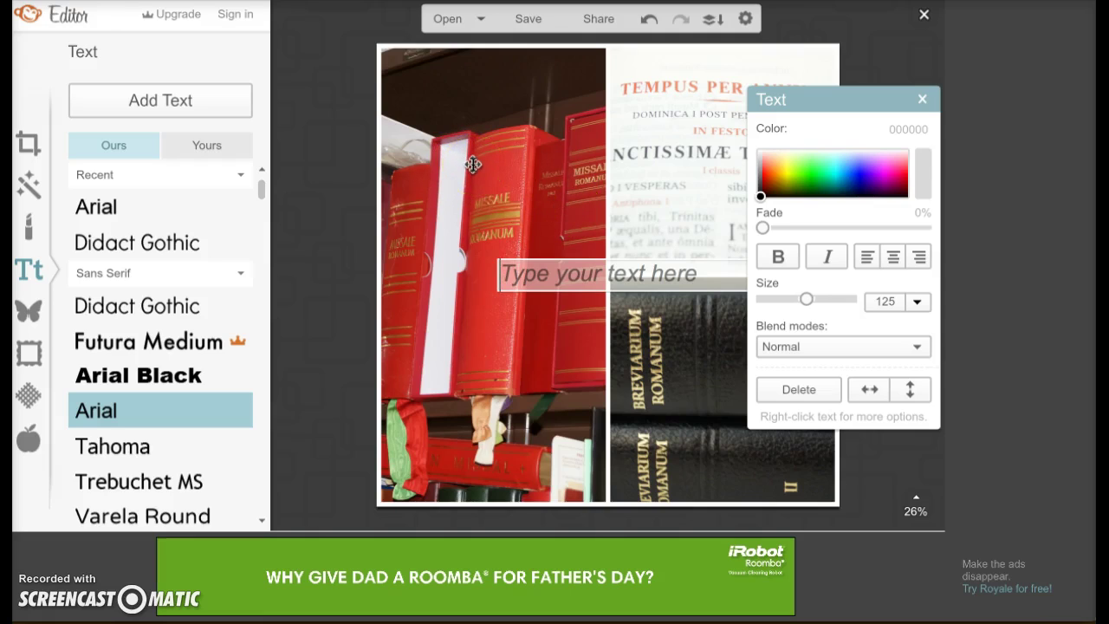
pyautogui.write('Where is ')
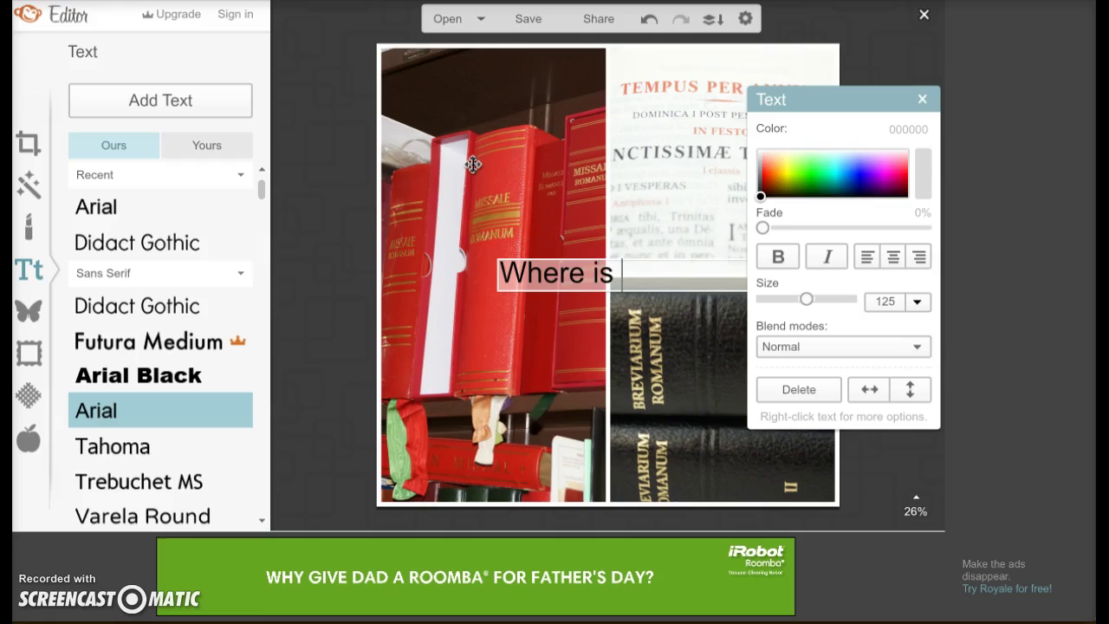
pyautogui.write('your Roman ')
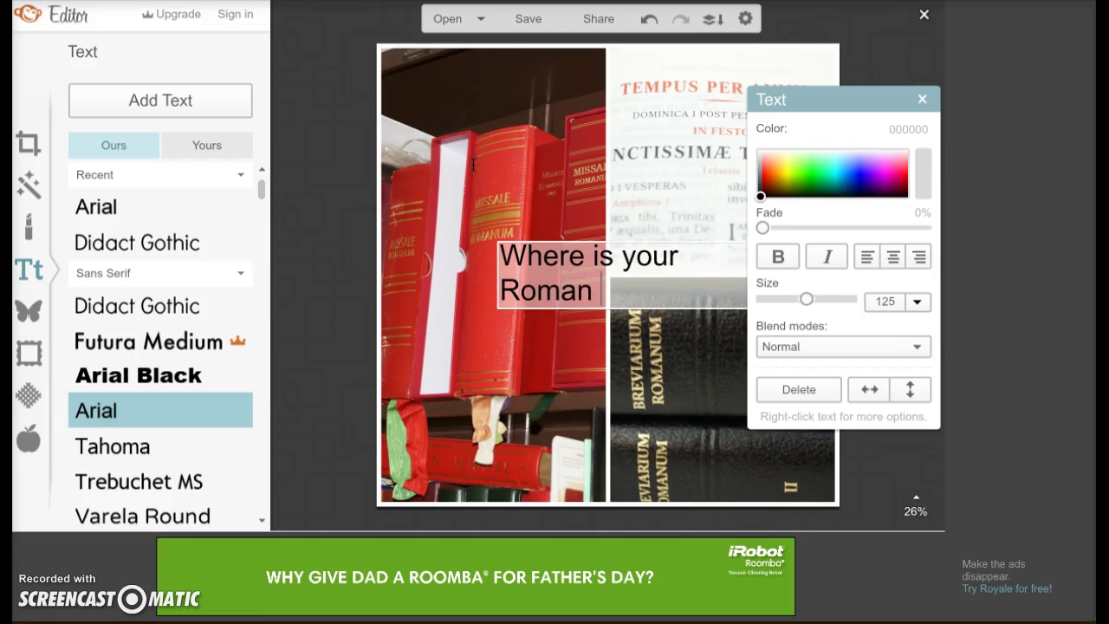
pyautogui.write('Miss')
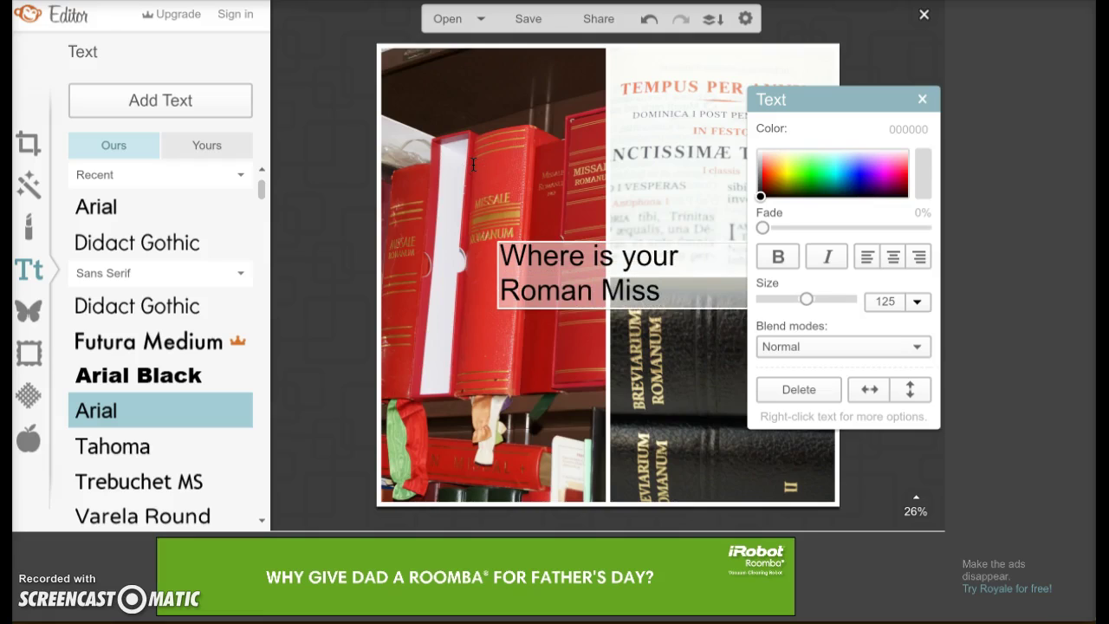
pyautogui.write('al?')
pyautogui.click(498, 241)
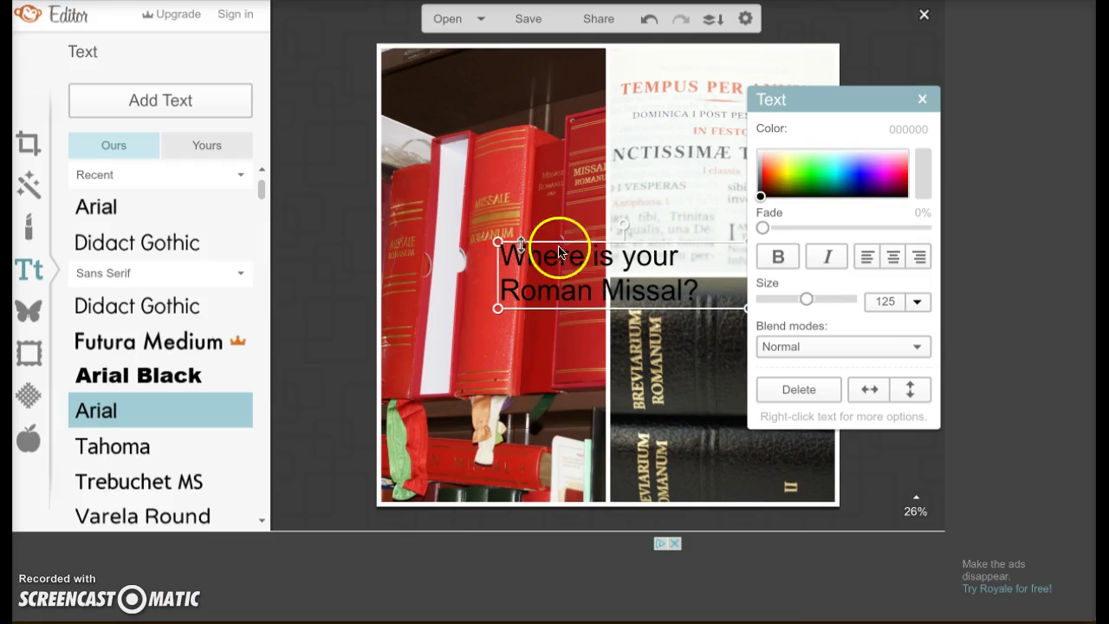
pyautogui.moveTo(598, 283); pyautogui.dragTo(499, 298)
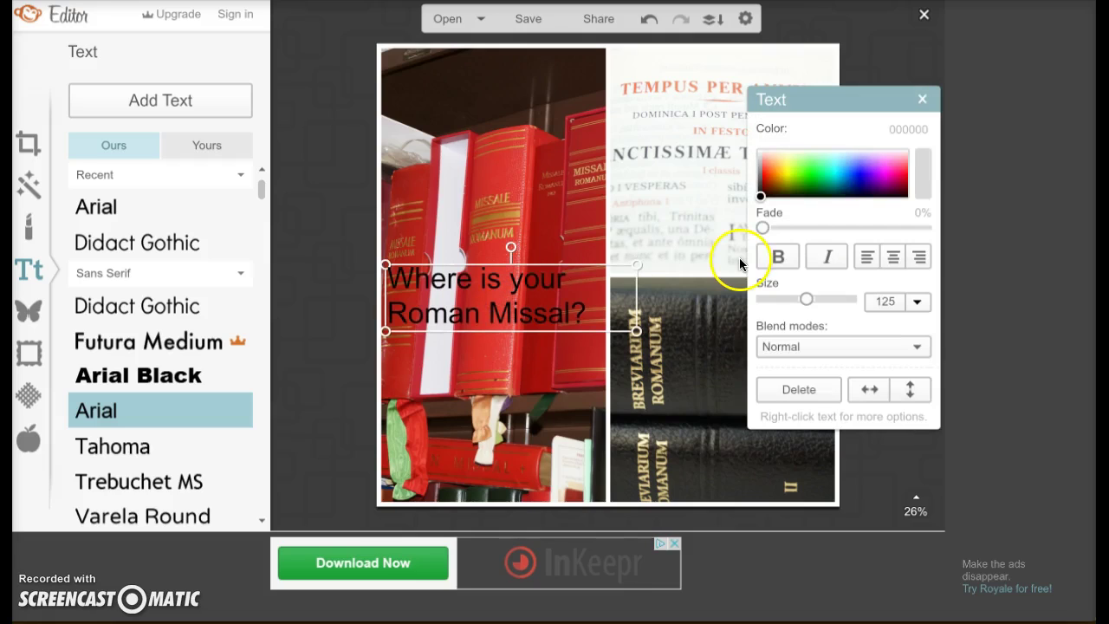
# - Format the text in blue 093bff, bold and italic, with the Darken blend mode
pyautogui.click(861, 177)
pyautogui.click(859, 166)
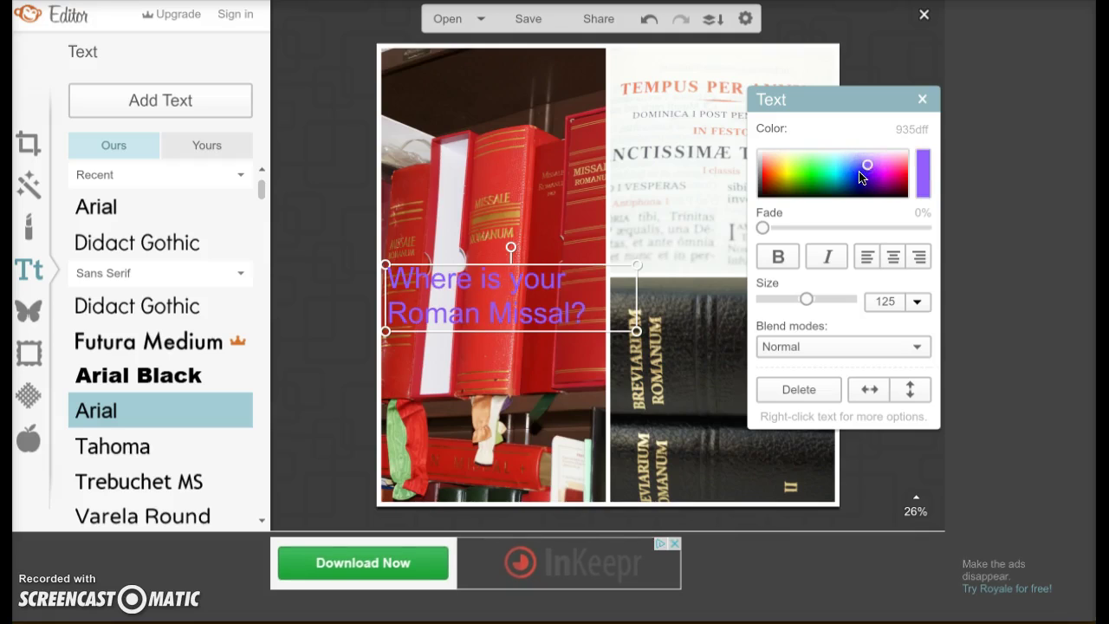
pyautogui.click(856, 177)
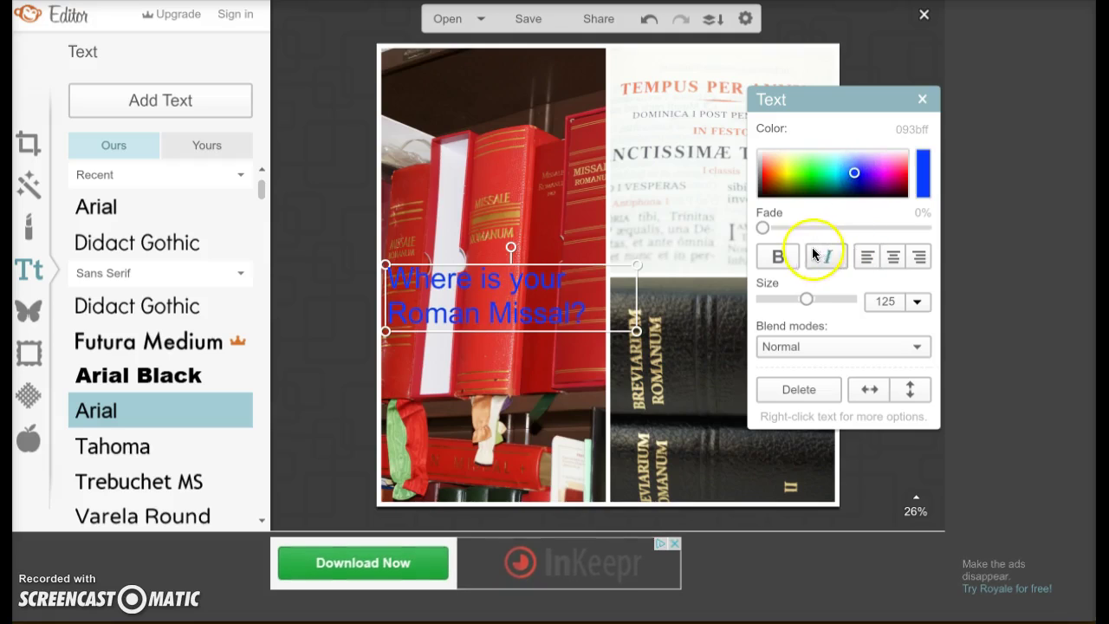
pyautogui.click(787, 258)
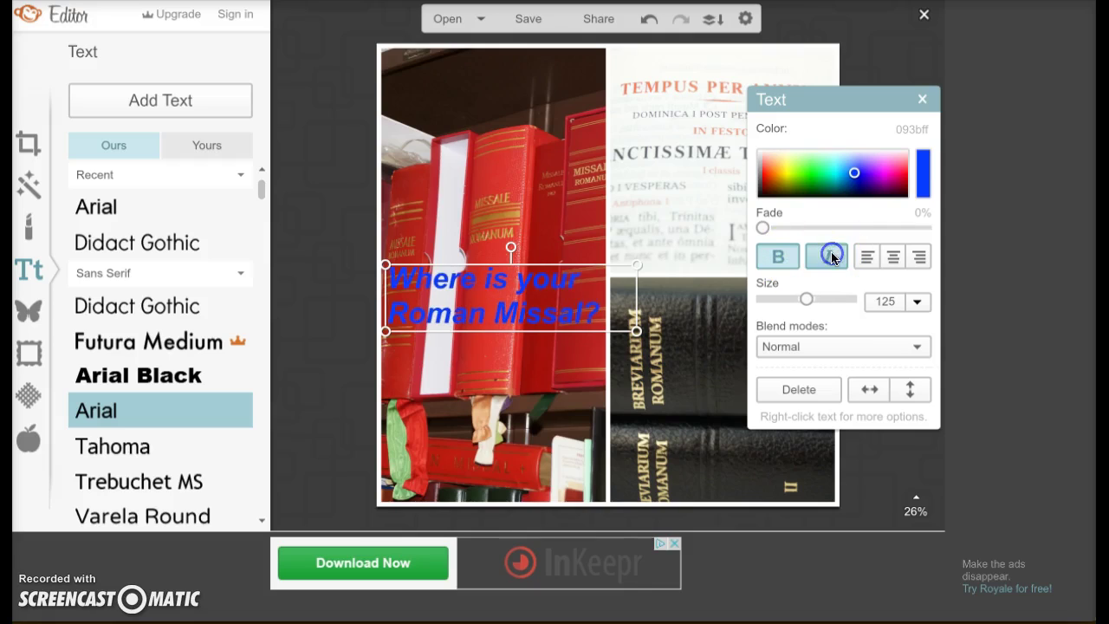
pyautogui.click(918, 347)
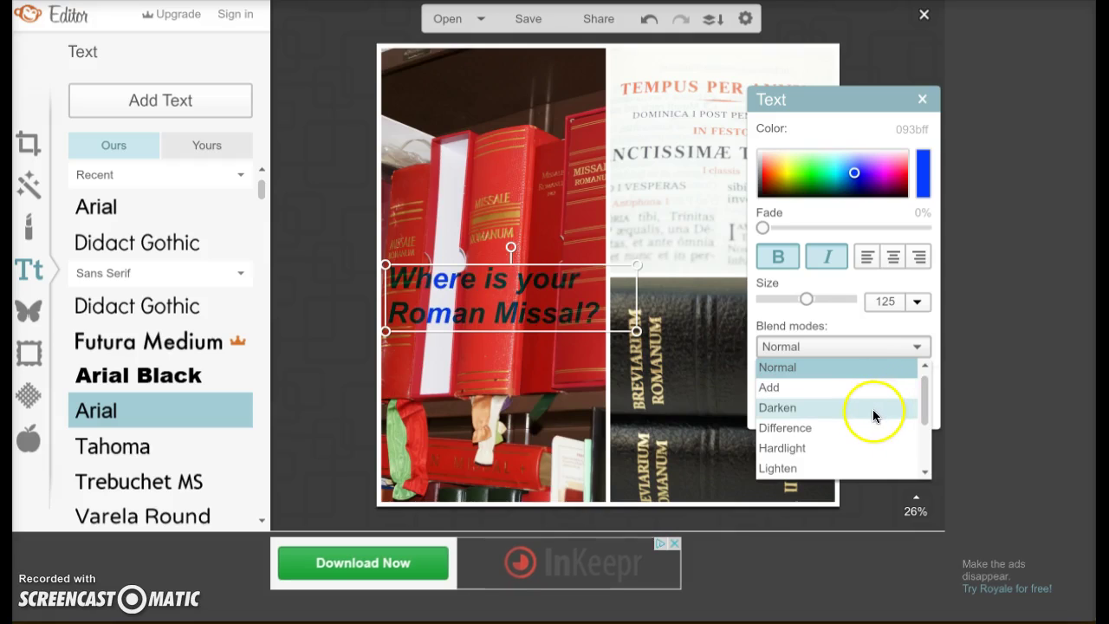
pyautogui.click(873, 408)
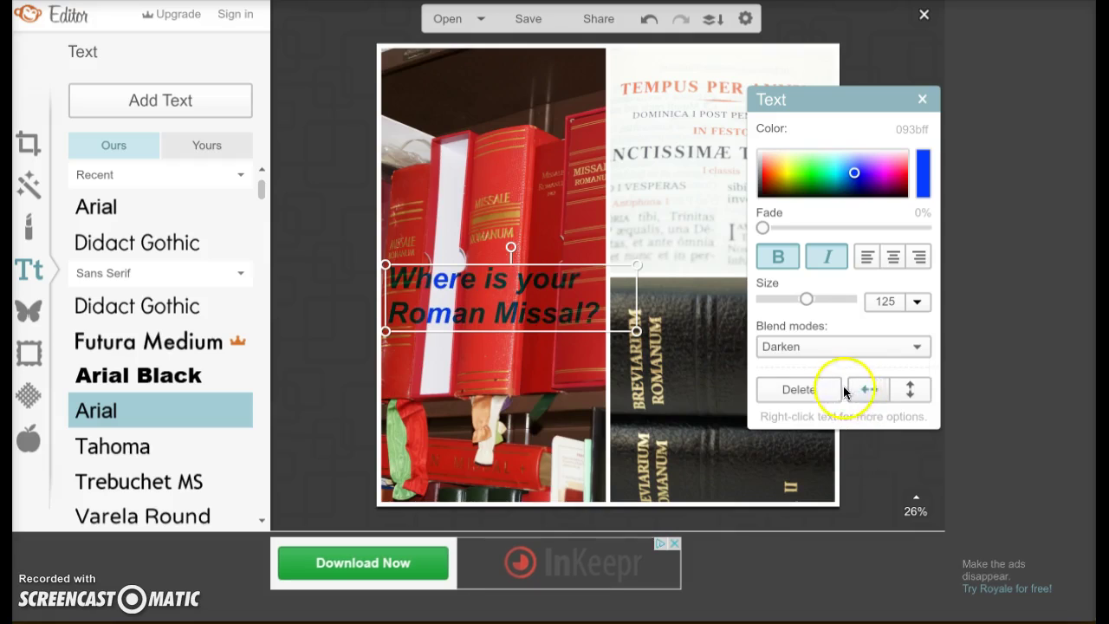
pyautogui.click(921, 101)
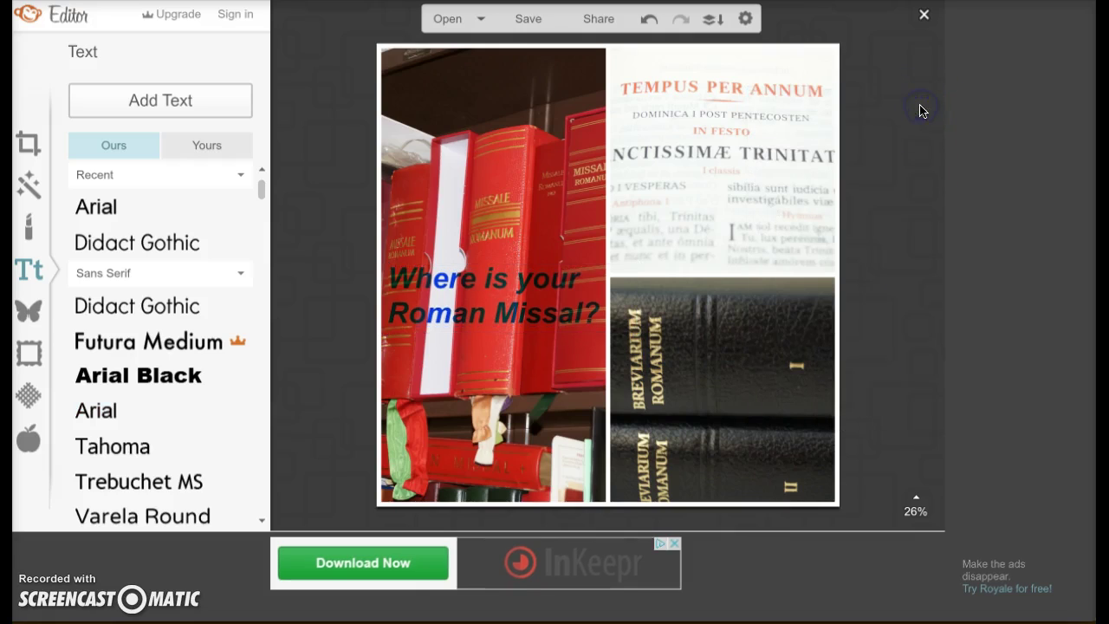
# - Choose the Dusk effect for the collage and set its fade to 93%
pyautogui.click(29, 149)
pyautogui.click(159, 152)
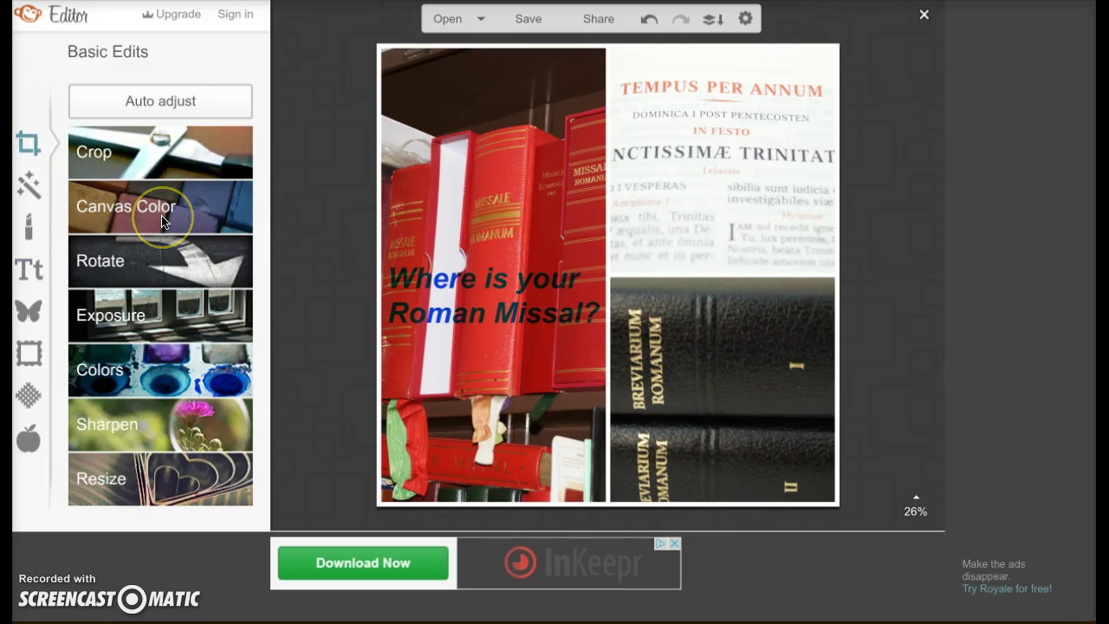
pyautogui.click(35, 196)
pyautogui.click(185, 112)
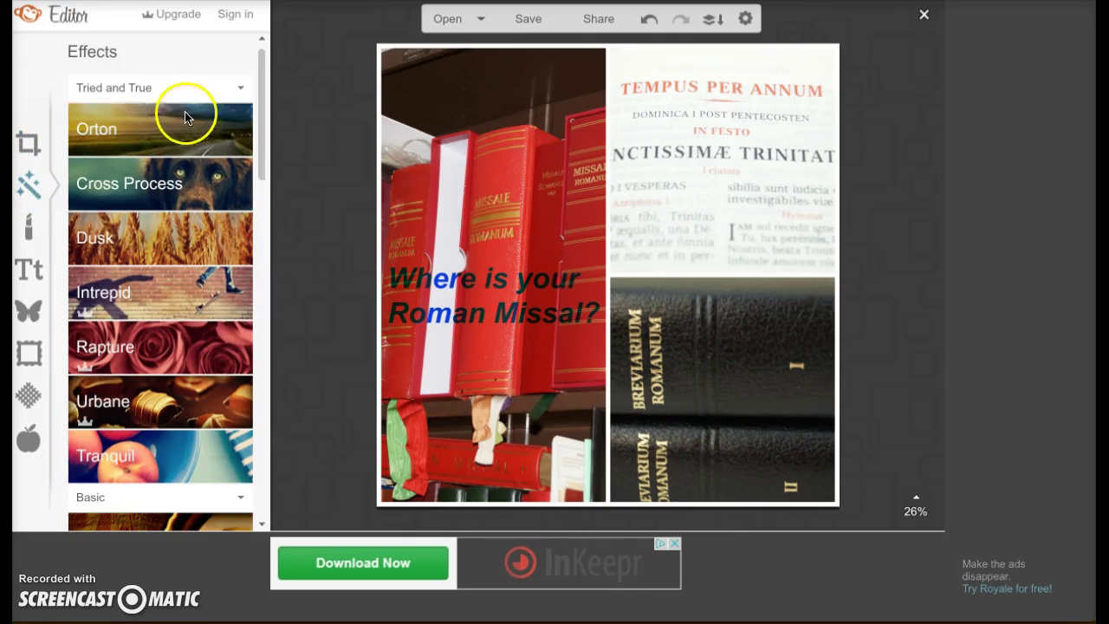
pyautogui.click(135, 241)
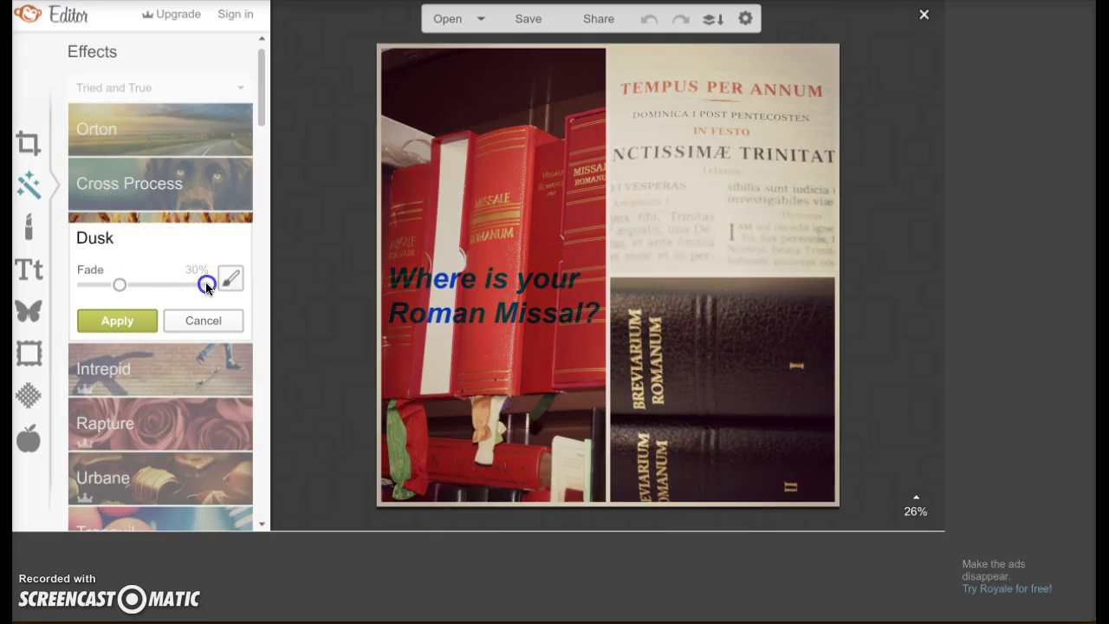
pyautogui.click(207, 286)
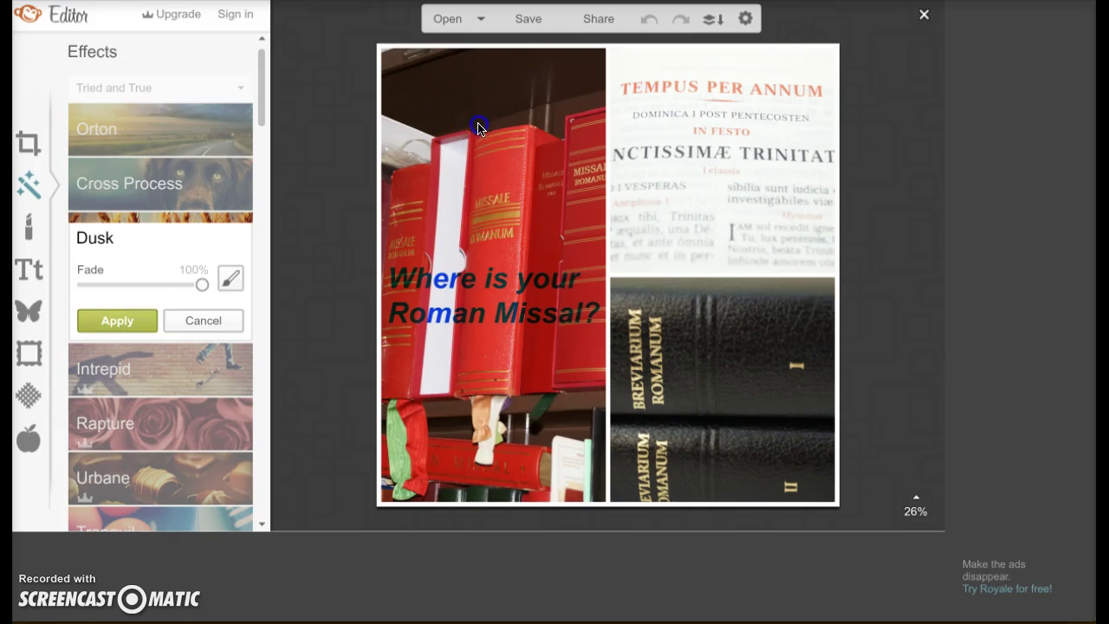
# - Set the Dusk effect's paint brush size to 93 and paint the original look back over the red missal photo
pyautogui.click(229, 283)
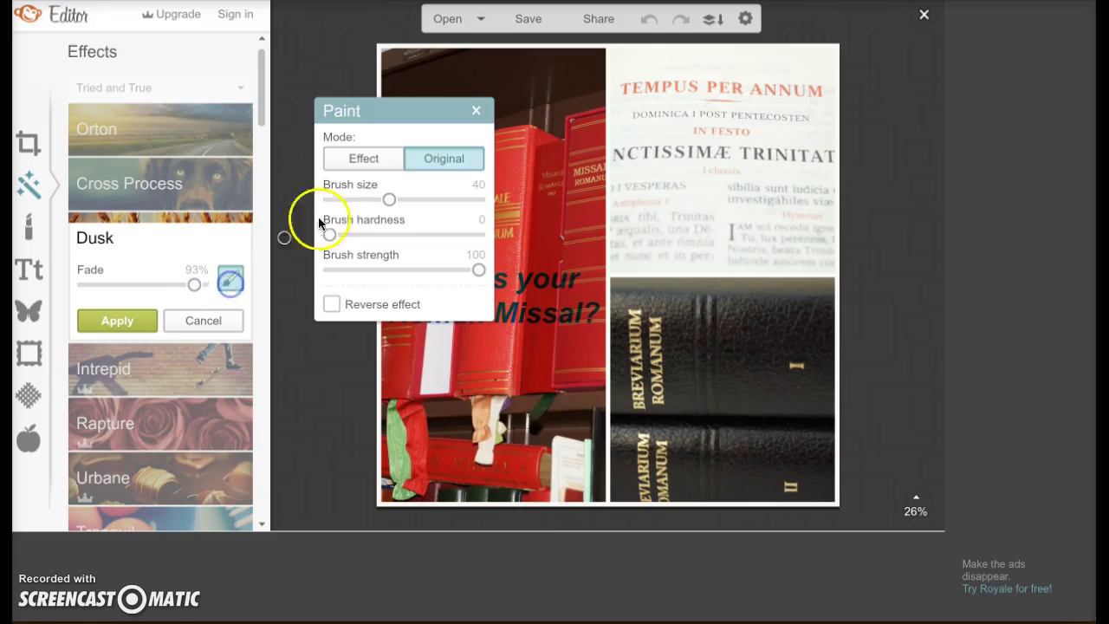
pyautogui.moveTo(390, 200); pyautogui.dragTo(468, 188)
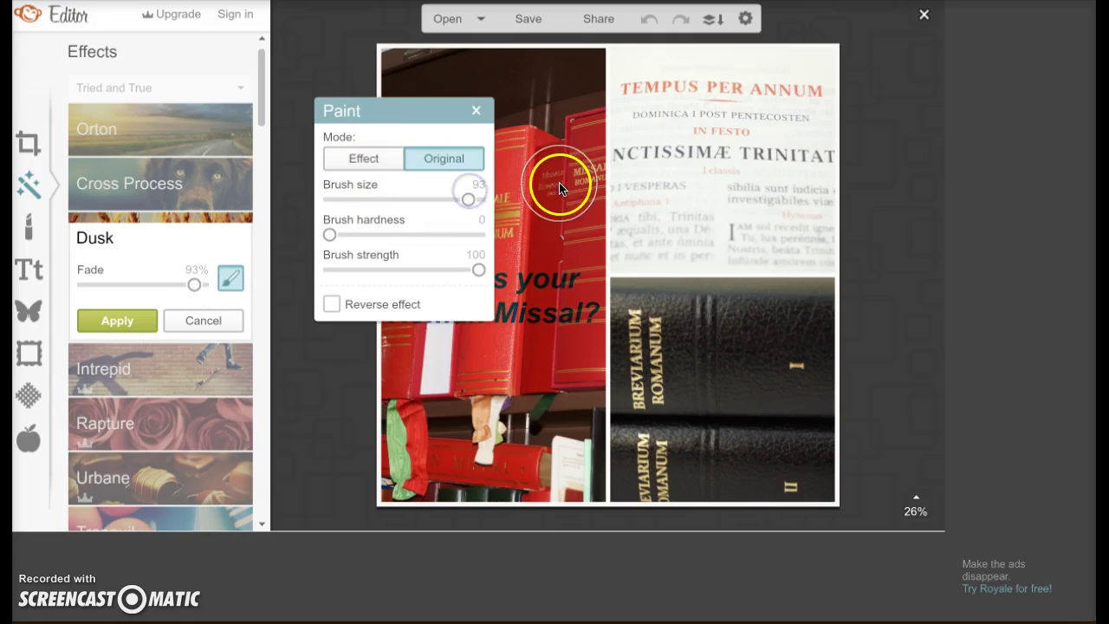
pyautogui.moveTo(396, 107); pyautogui.dragTo(297, 110)
pyautogui.click(531, 184)
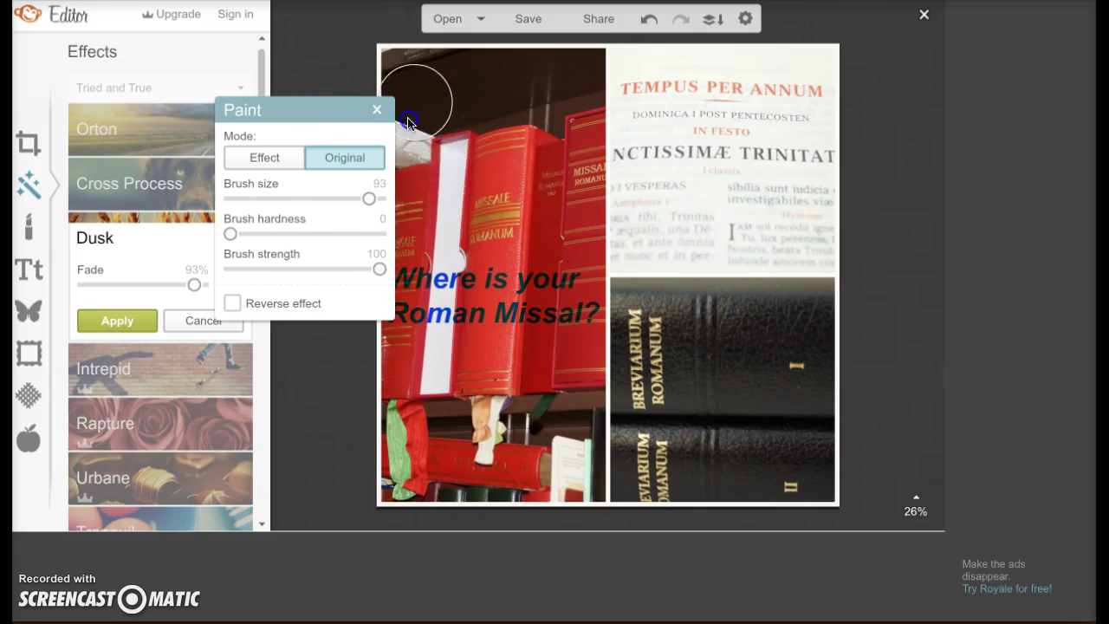
pyautogui.click(557, 339)
pyautogui.moveTo(556, 339)
pyautogui.mouseDown()
pyautogui.moveTo(559, 423)
pyautogui.moveTo(462, 457)
pyautogui.moveTo(436, 429)
pyautogui.moveTo(408, 422)
pyautogui.moveTo(435, 379)
pyautogui.moveTo(419, 271)
pyautogui.moveTo(448, 122)
pyautogui.moveTo(523, 185)
pyautogui.moveTo(574, 110)
pyautogui.moveTo(511, 394)
pyautogui.moveTo(440, 276)
pyautogui.moveTo(445, 195)
pyautogui.moveTo(505, 192)
pyautogui.moveTo(539, 152)
pyautogui.moveTo(582, 168)
pyautogui.moveTo(549, 422)
pyautogui.moveTo(496, 258)
pyautogui.moveTo(435, 191)
pyautogui.mouseUp()
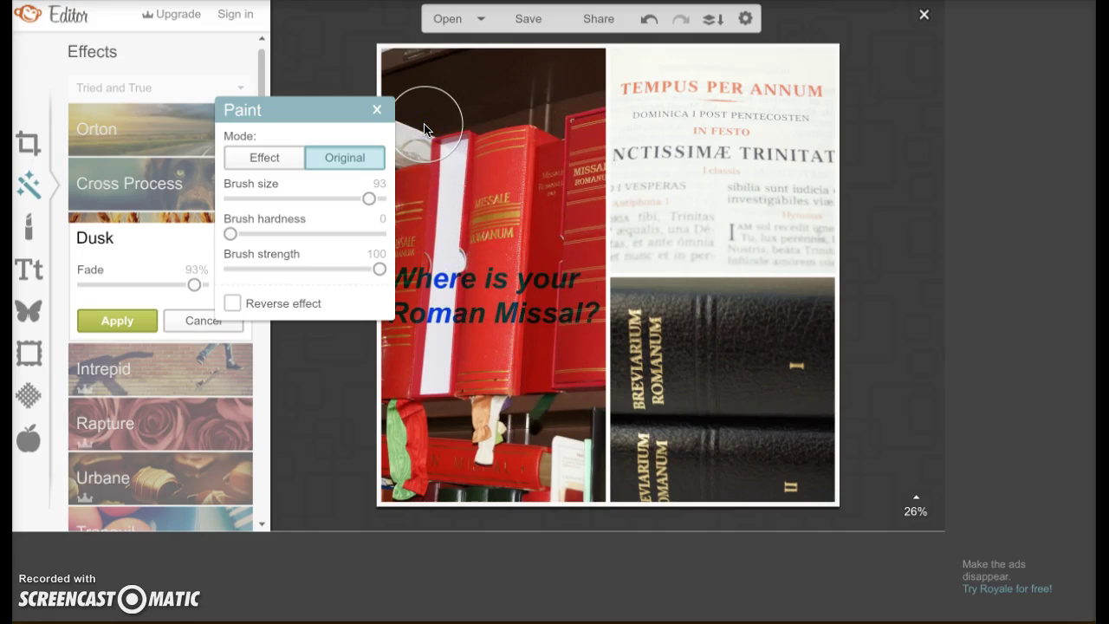
pyautogui.click(417, 131)
# - Switch the brush to Effect mode, paint Dusk over the red missal photo and apply the effect
pyautogui.click(271, 161)
pyautogui.click(574, 129)
pyautogui.click(435, 151)
pyautogui.moveTo(516, 107); pyautogui.dragTo(580, 124)
pyautogui.moveTo(503, 272)
pyautogui.mouseDown()
pyautogui.moveTo(465, 369)
pyautogui.moveTo(437, 269)
pyautogui.moveTo(429, 374)
pyautogui.moveTo(427, 314)
pyautogui.mouseUp()
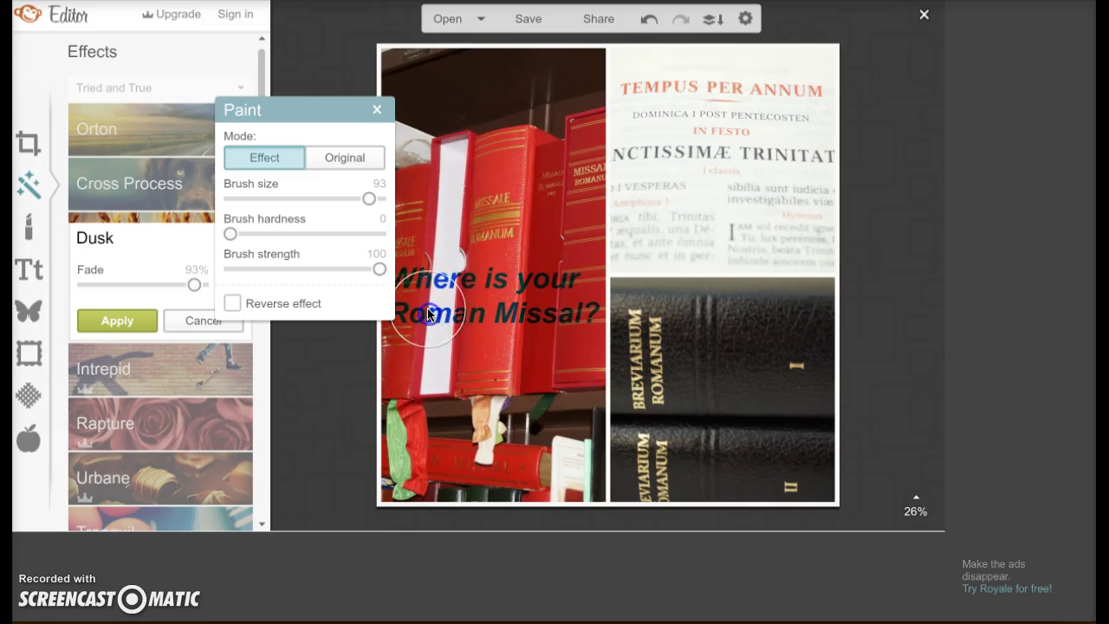
pyautogui.click(134, 321)
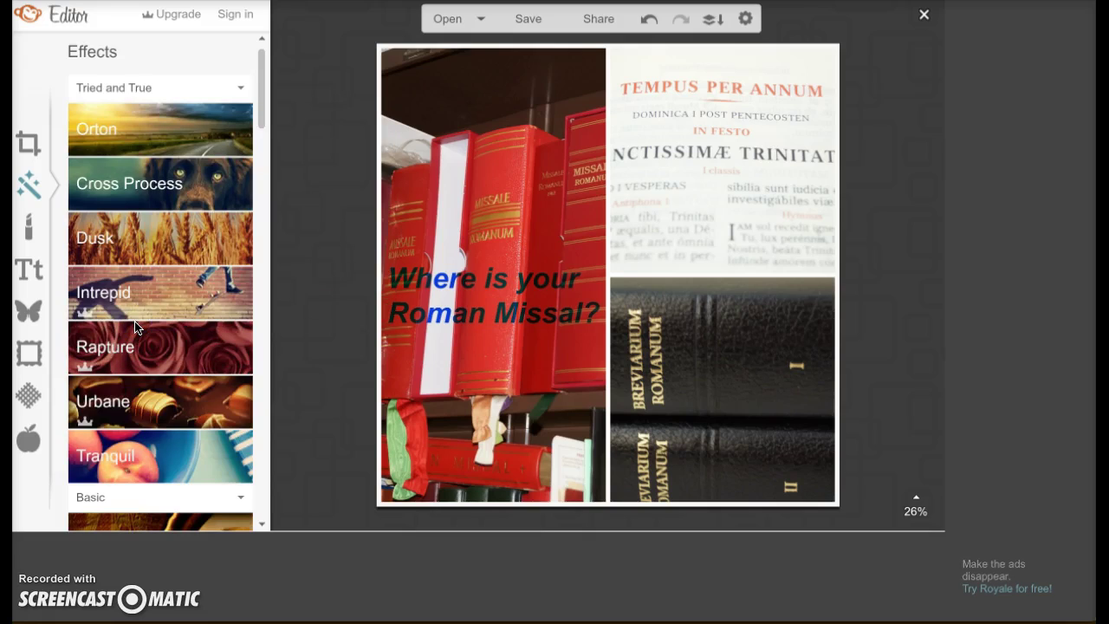
# - Look through the Touch Up tools for skin, mouth, eyes and the rest, down to Clone
pyautogui.click(35, 242)
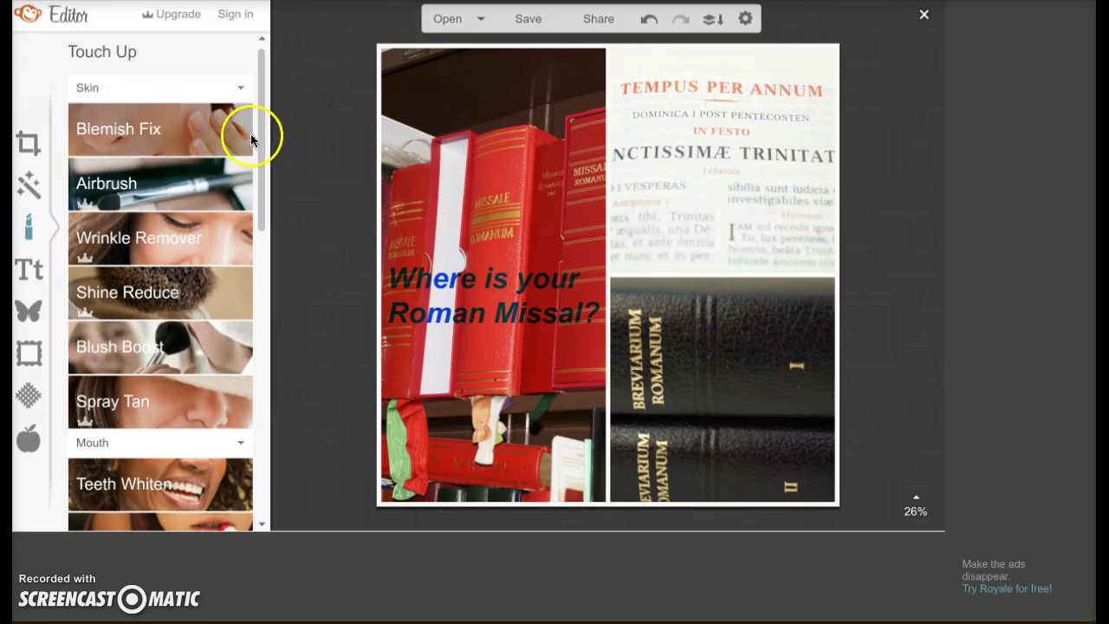
pyautogui.scroll(-5, 257, 181)
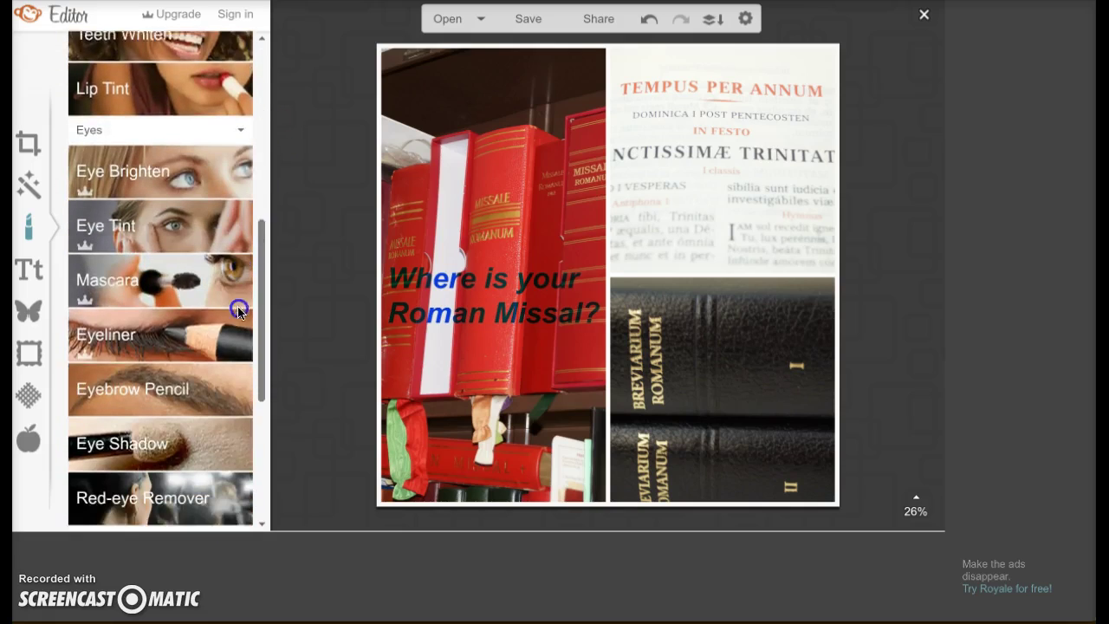
pyautogui.scroll(-3, 239, 312)
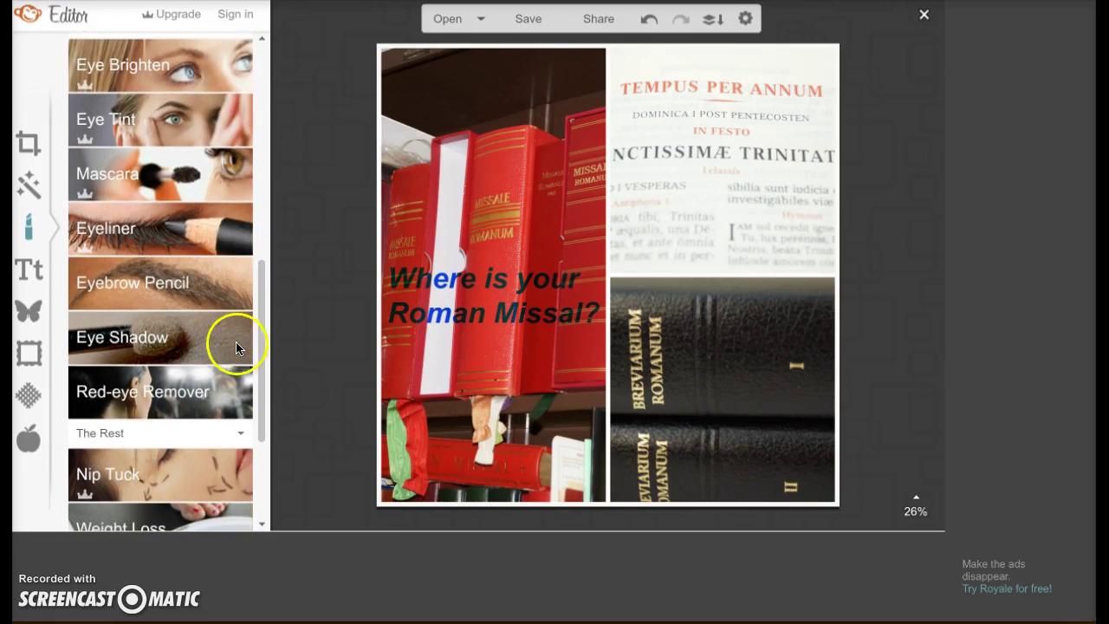
pyautogui.moveTo(262, 342)
pyautogui.mouseDown()
pyautogui.moveTo(260, 397)
pyautogui.moveTo(263, 216)
pyautogui.moveTo(255, 418)
pyautogui.mouseUp()
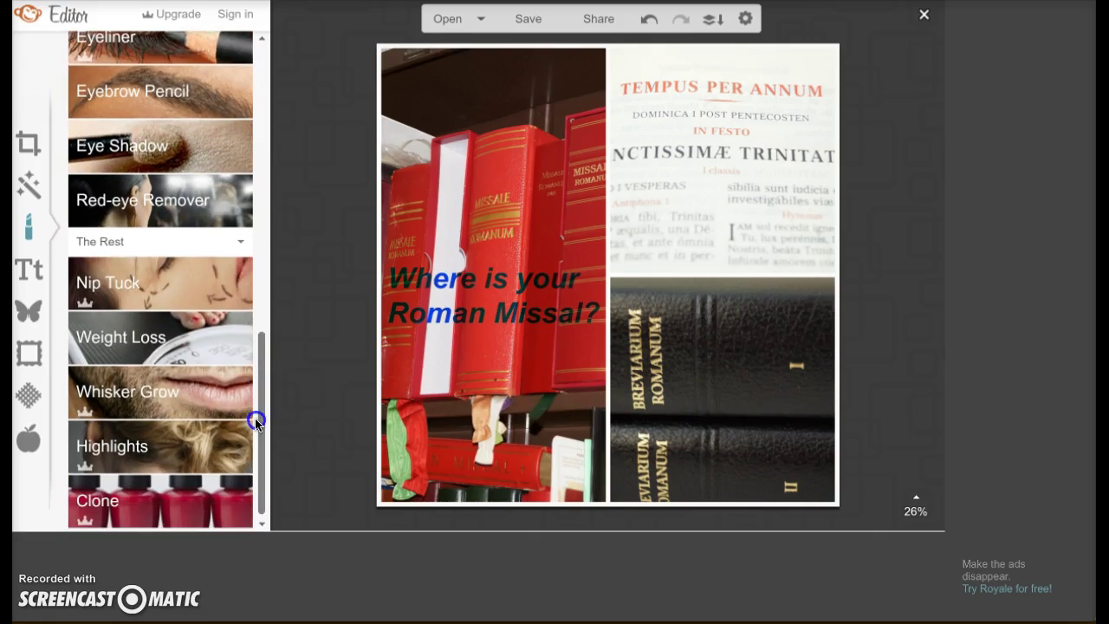
# - Browse the Hearts, Geometric and Spirographs overlays and try to add the first spirograph to the collage
pyautogui.click(37, 306)
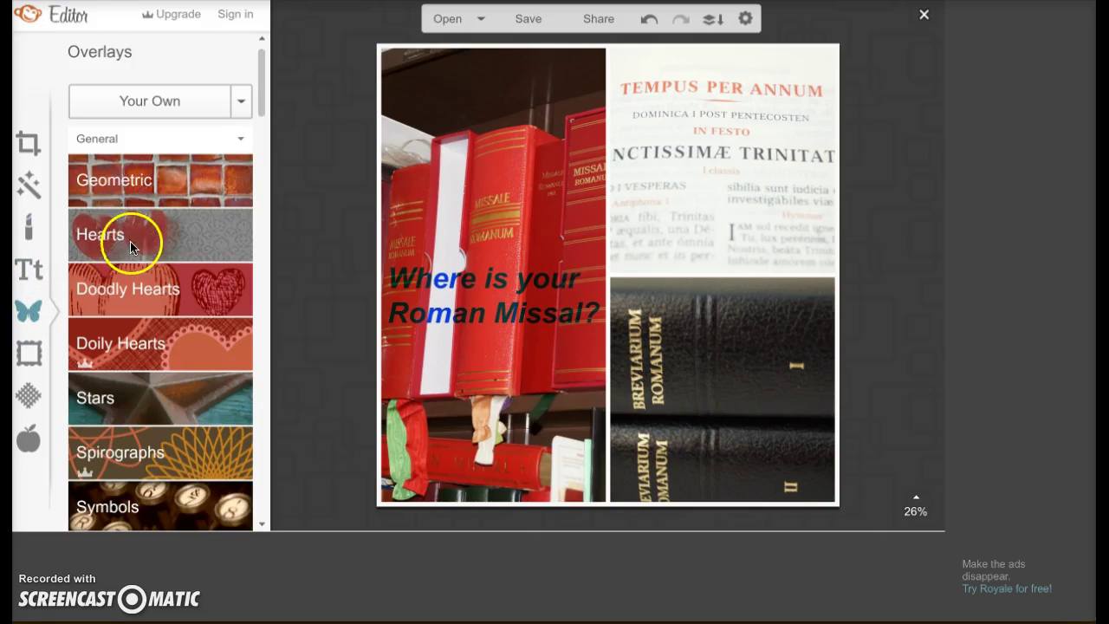
pyautogui.click(143, 243)
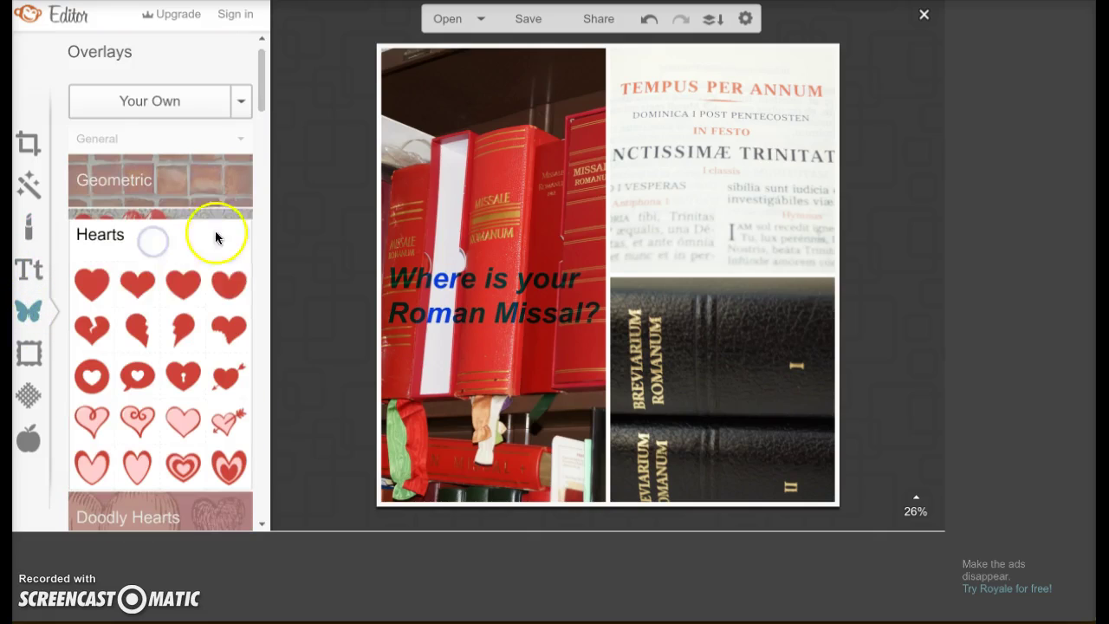
pyautogui.click(213, 185)
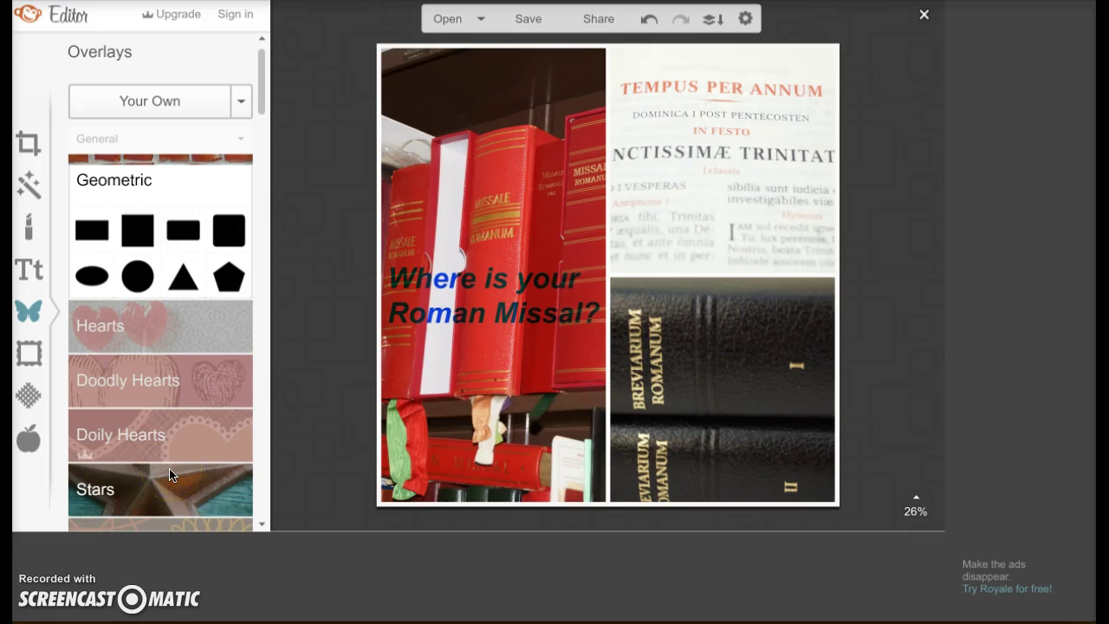
pyautogui.scroll(-5, 162, 518)
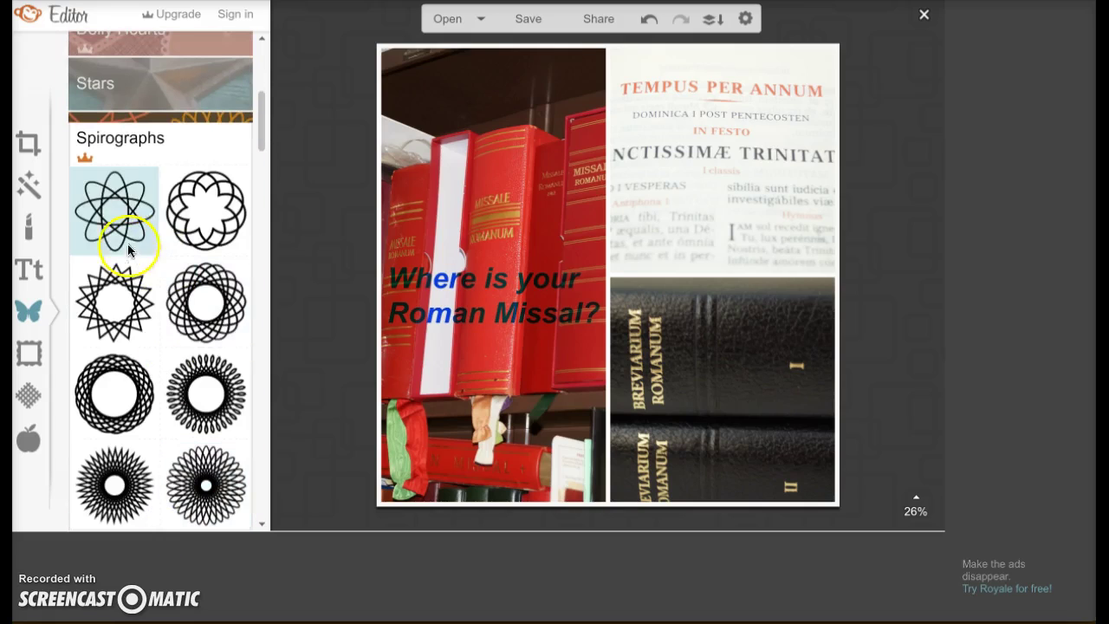
pyautogui.click(128, 236)
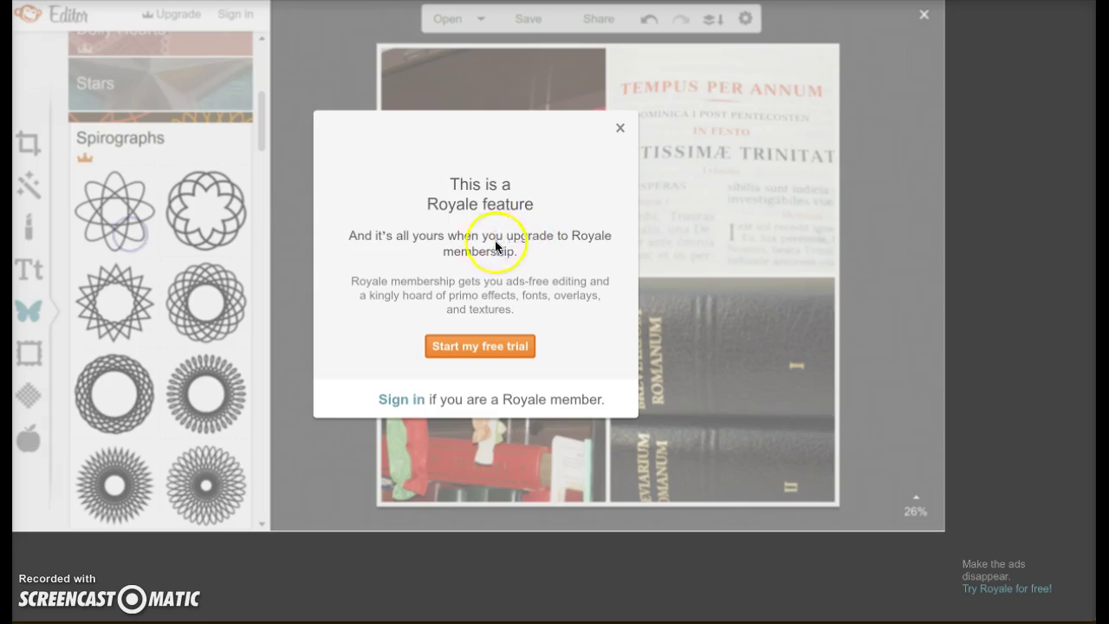
pyautogui.click(623, 127)
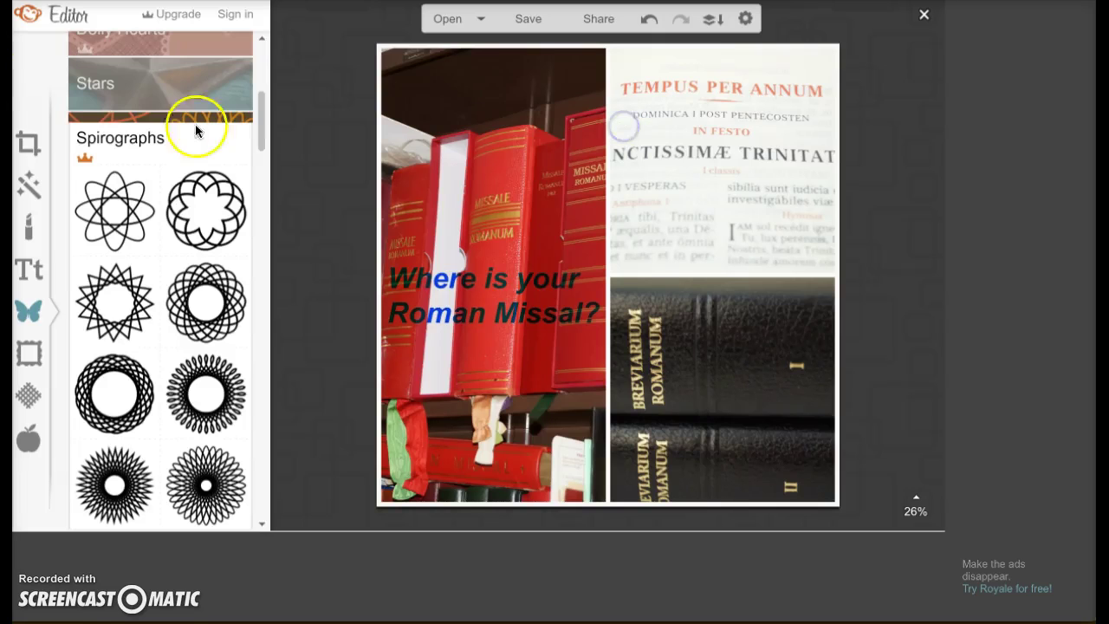
pyautogui.click(262, 99)
pyautogui.click(189, 170)
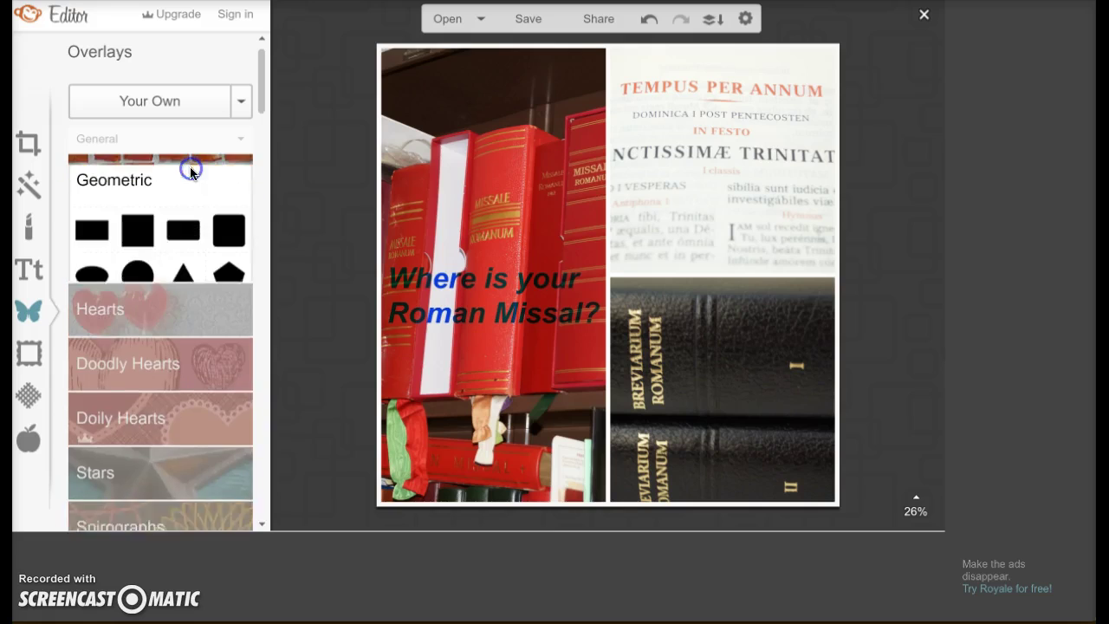
# - Add a half-heart and a broken-heart overlay from Hearts and move the broken heart onto the red missal photo
pyautogui.click(159, 321)
pyautogui.click(157, 325)
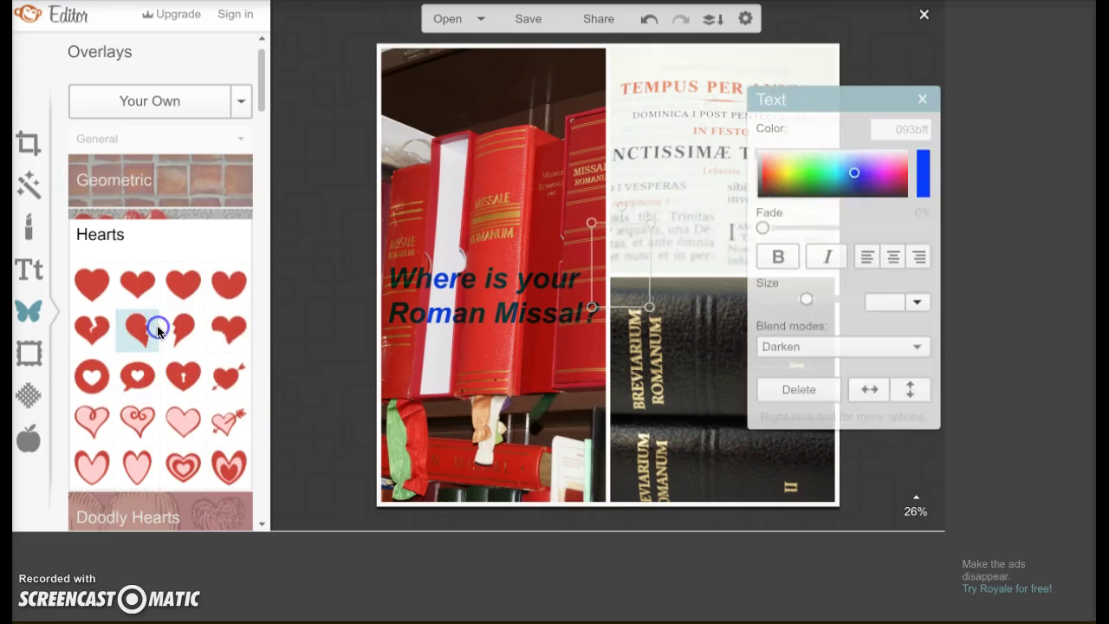
pyautogui.click(96, 324)
pyautogui.moveTo(654, 257); pyautogui.dragTo(755, 324)
pyautogui.click(653, 309)
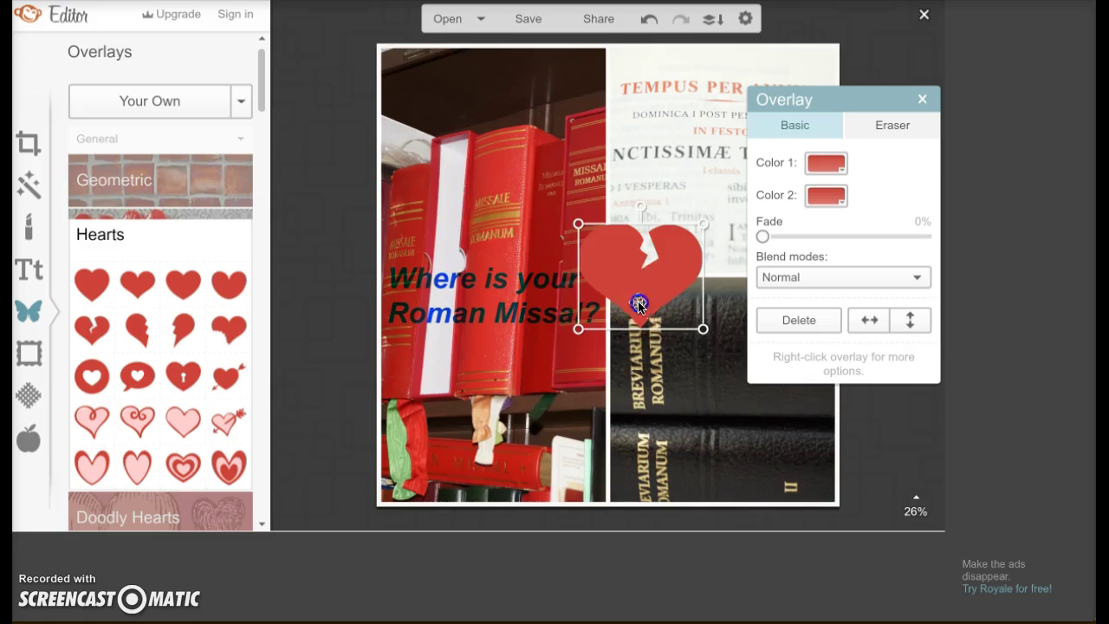
pyautogui.moveTo(639, 304); pyautogui.dragTo(506, 217)
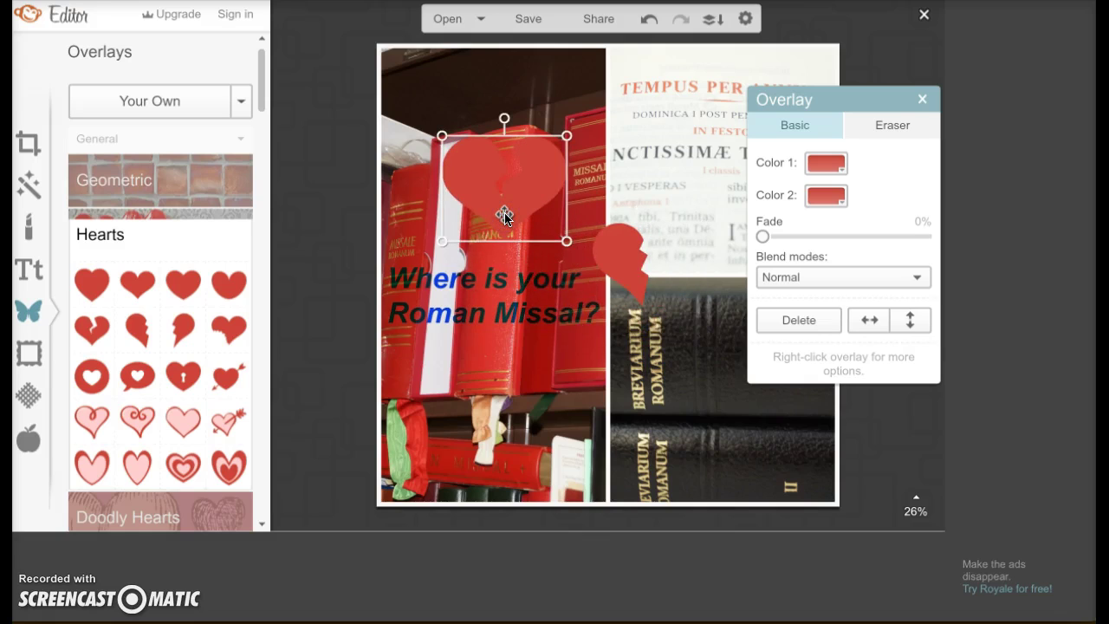
# - Delete the broken-heart and half-heart overlays from the collage
pyautogui.click(604, 219)
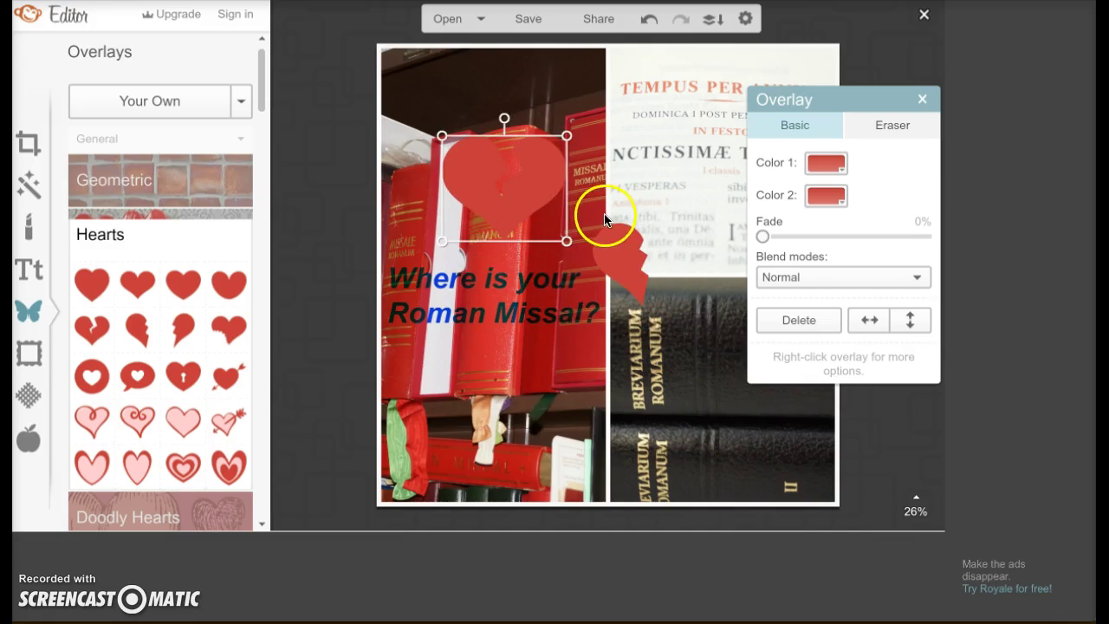
pyautogui.click(787, 316)
pyautogui.click(613, 260)
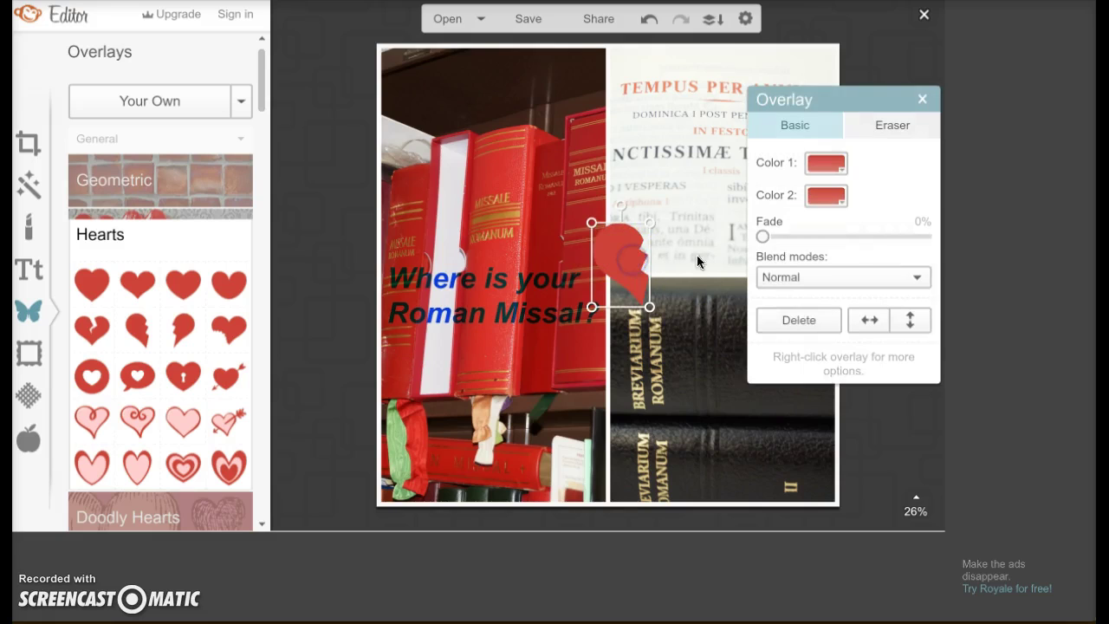
pyautogui.click(784, 319)
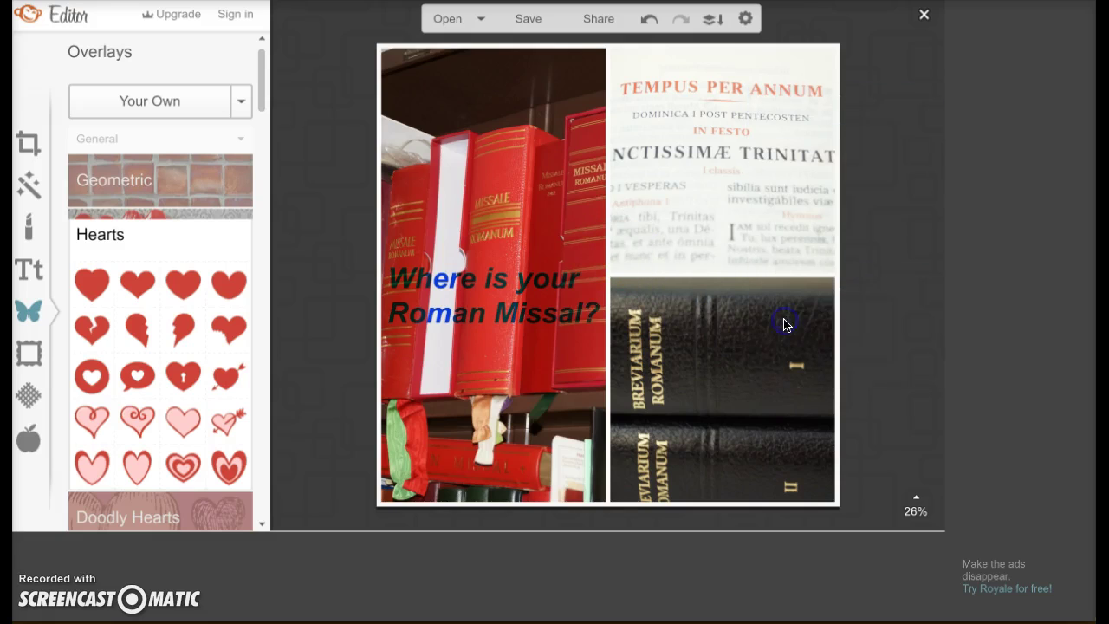
# - Apply the Rounded Corners frame to the collage with a corner radius of 246
pyautogui.click(32, 351)
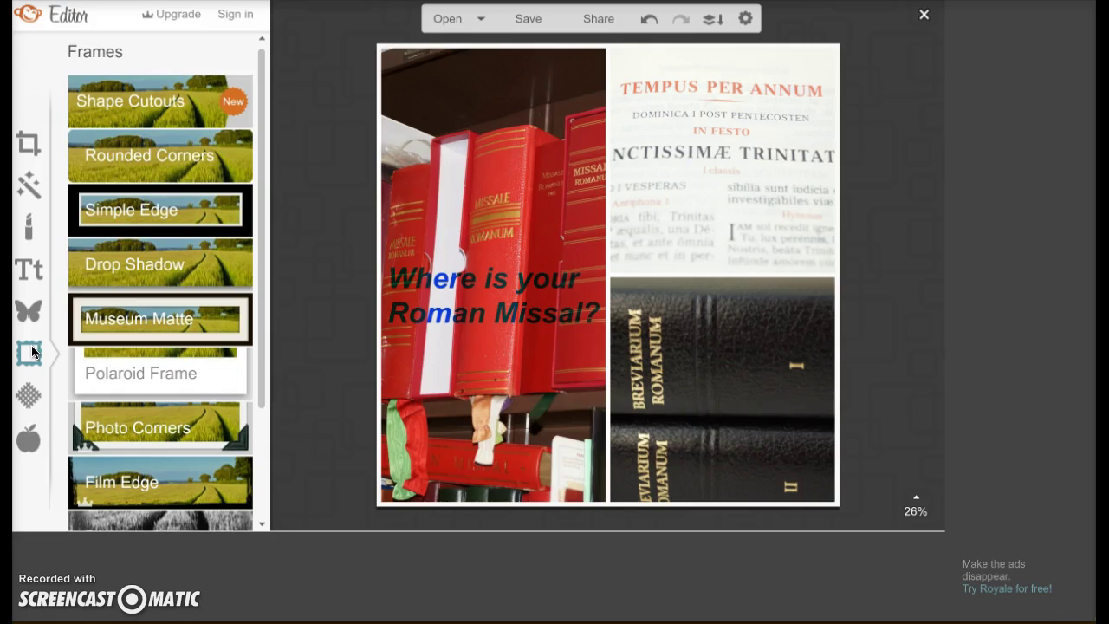
pyautogui.click(202, 148)
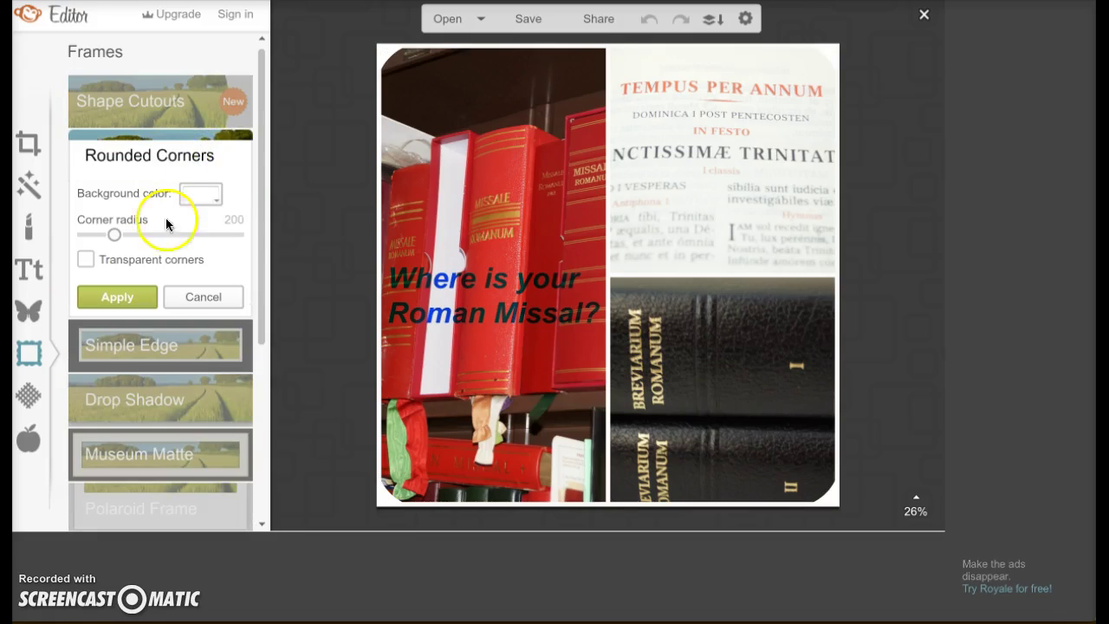
pyautogui.moveTo(118, 240)
pyautogui.mouseDown()
pyautogui.moveTo(161, 237)
pyautogui.moveTo(97, 244)
pyautogui.mouseUp()
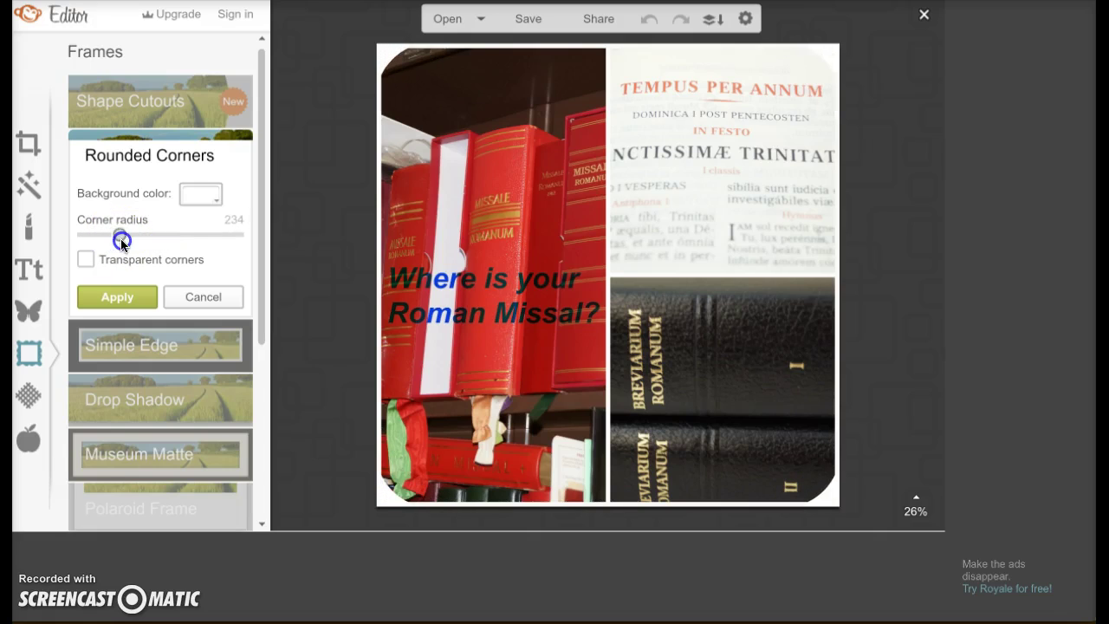
pyautogui.click(119, 295)
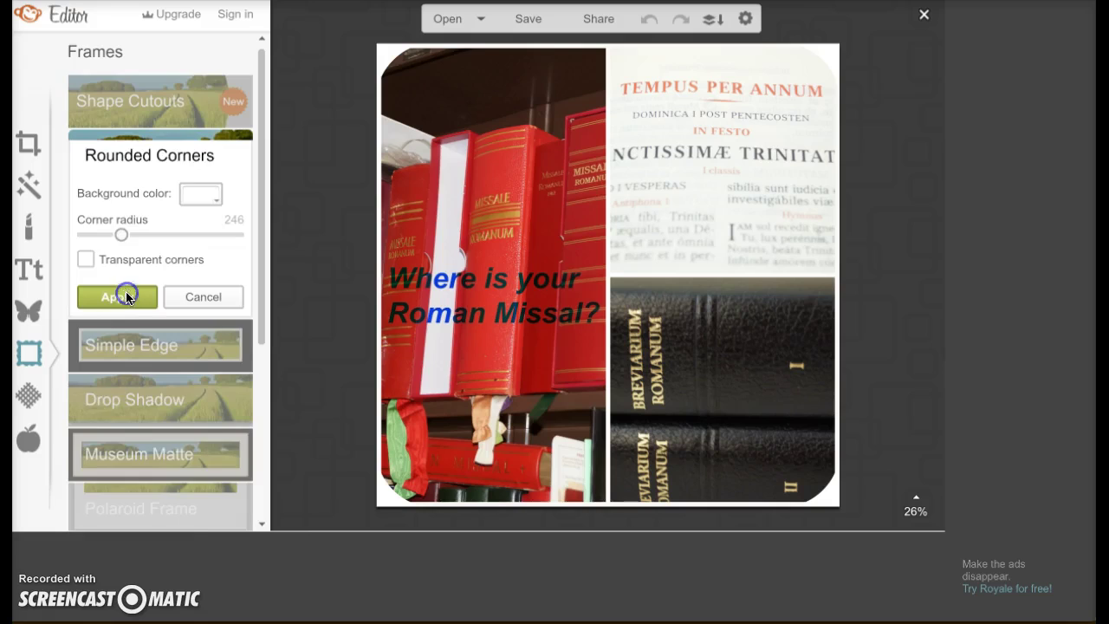
# - Apply the orange Light Trails texture to the collage, with its paint brush switched to Effect mode
pyautogui.click(30, 396)
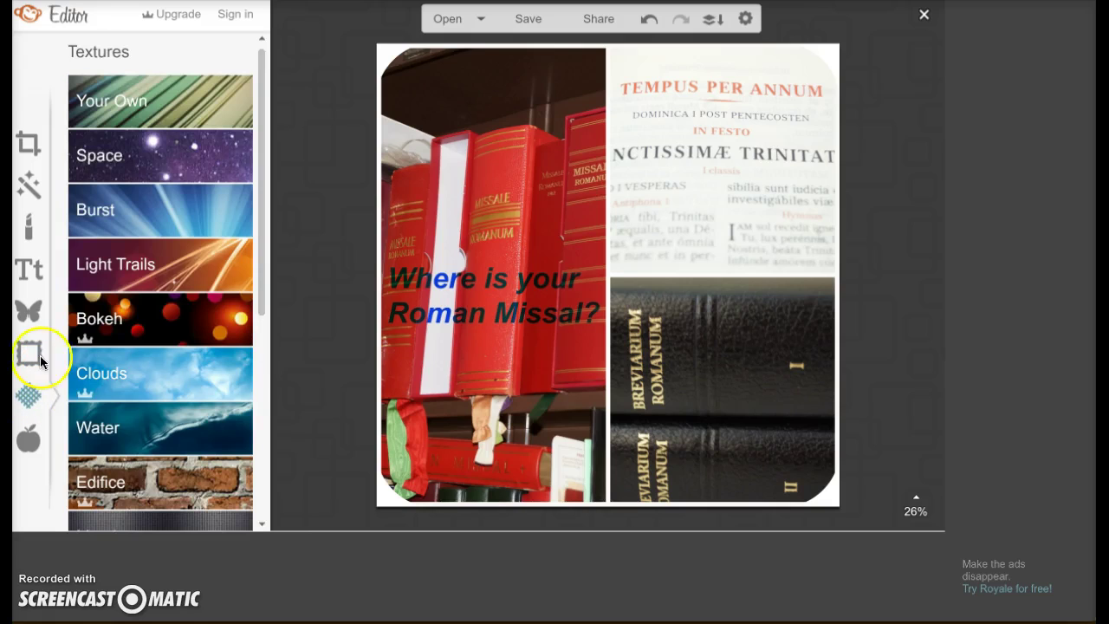
pyautogui.click(156, 263)
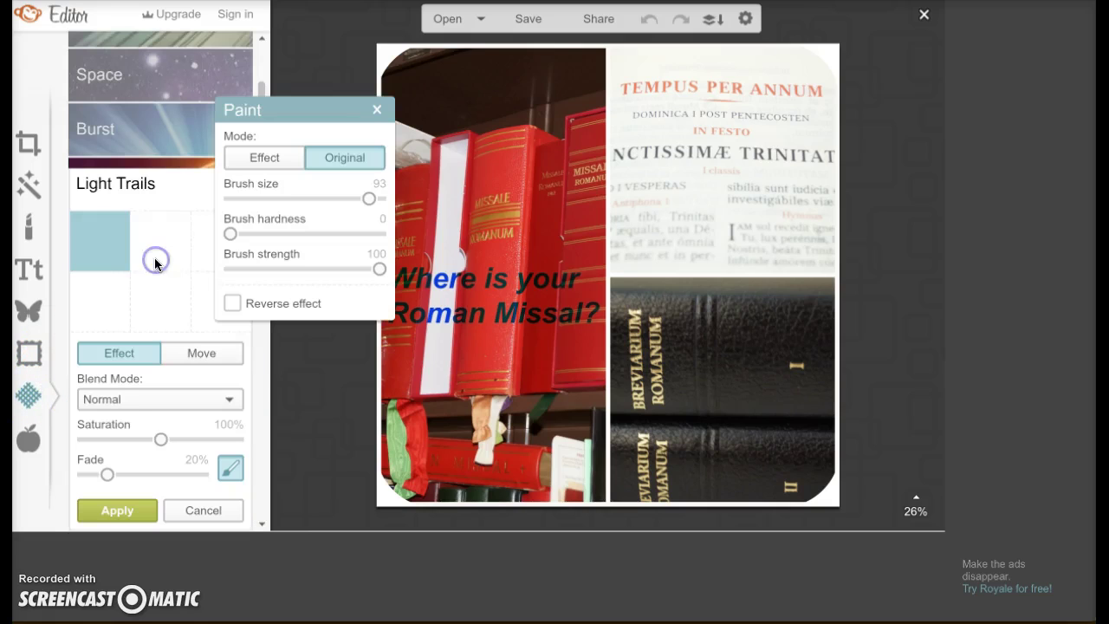
pyautogui.click(201, 310)
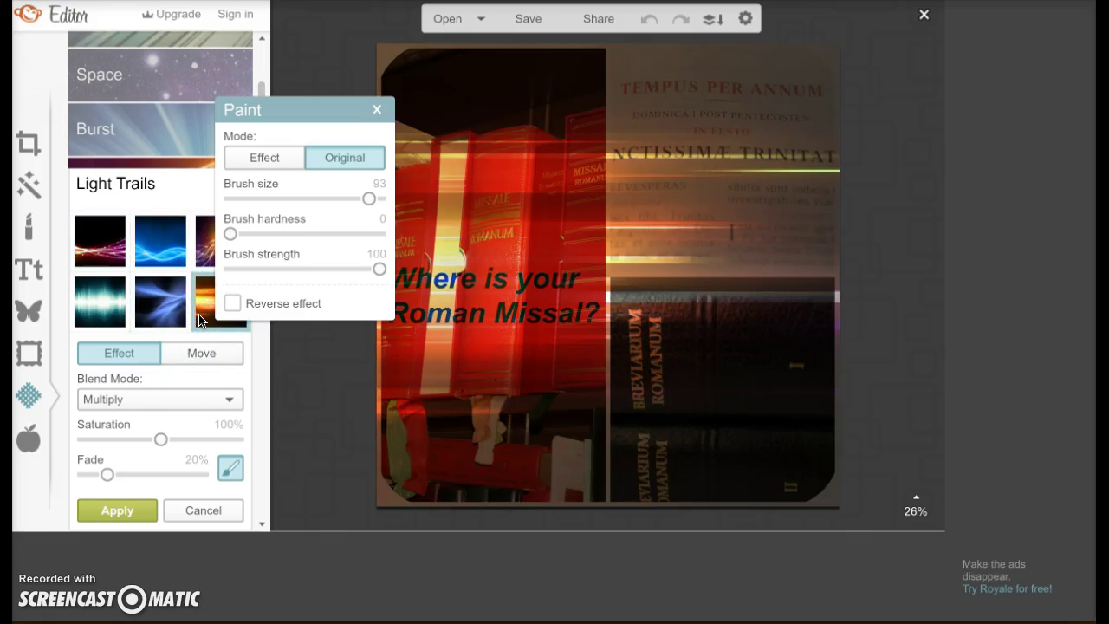
pyautogui.click(251, 164)
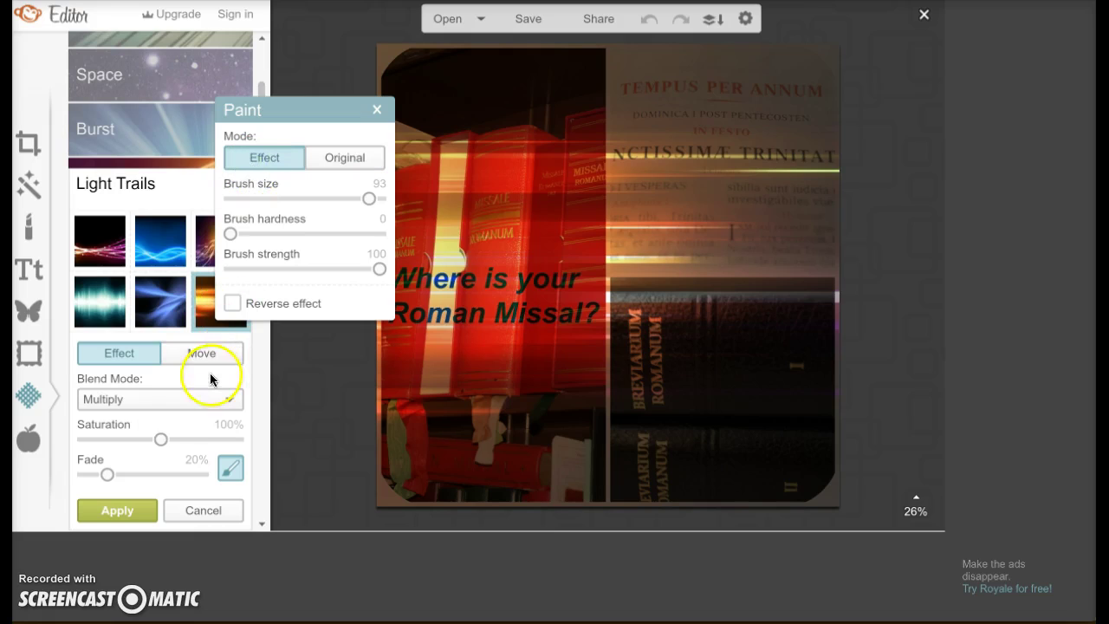
pyautogui.click(117, 513)
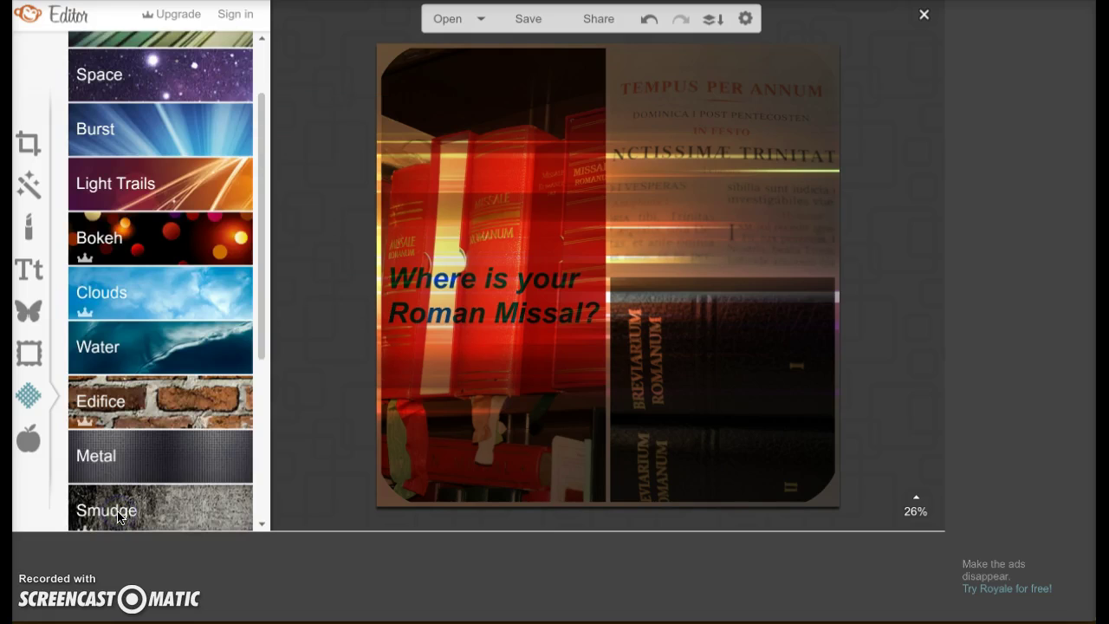
# - Try the Sketch effect from the Comic Heroes theme on the collage and cancel it
pyautogui.click(29, 444)
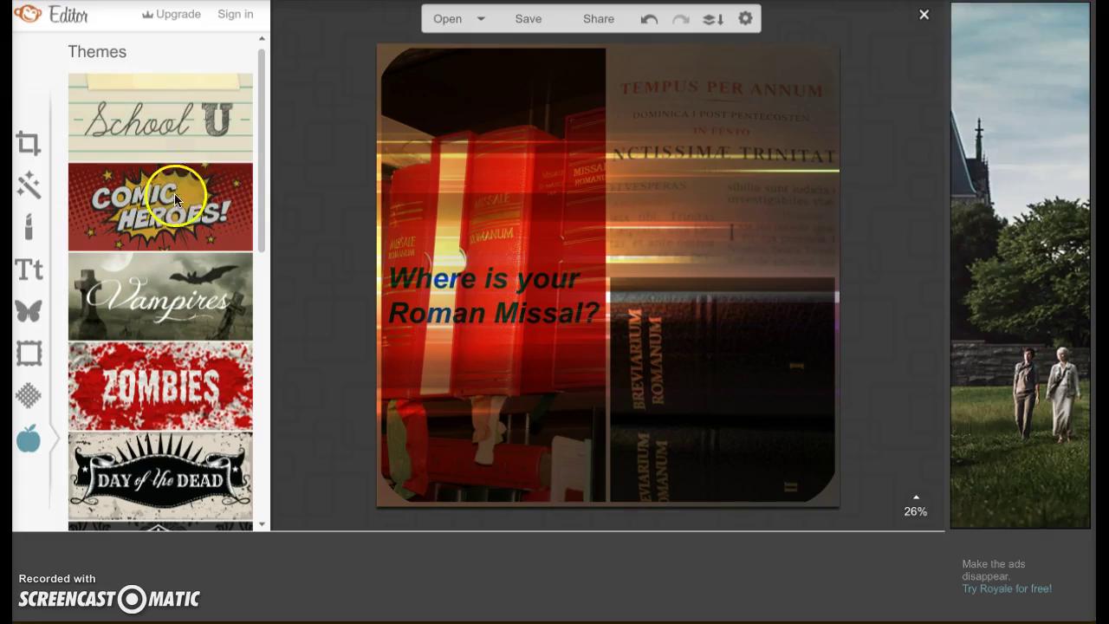
pyautogui.click(172, 208)
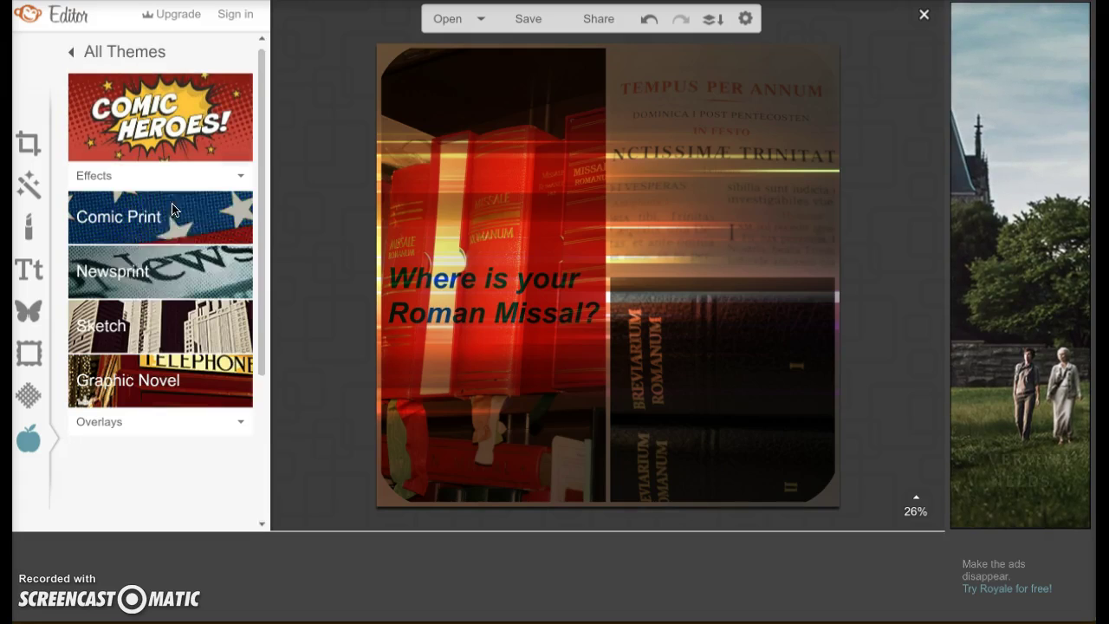
pyautogui.click(153, 325)
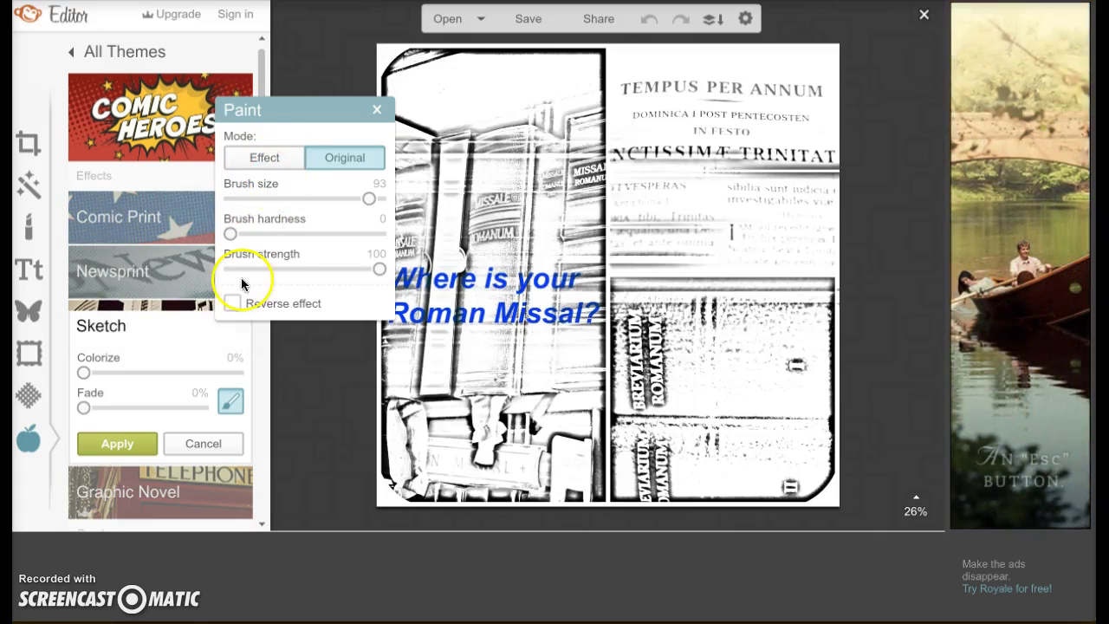
pyautogui.click(203, 443)
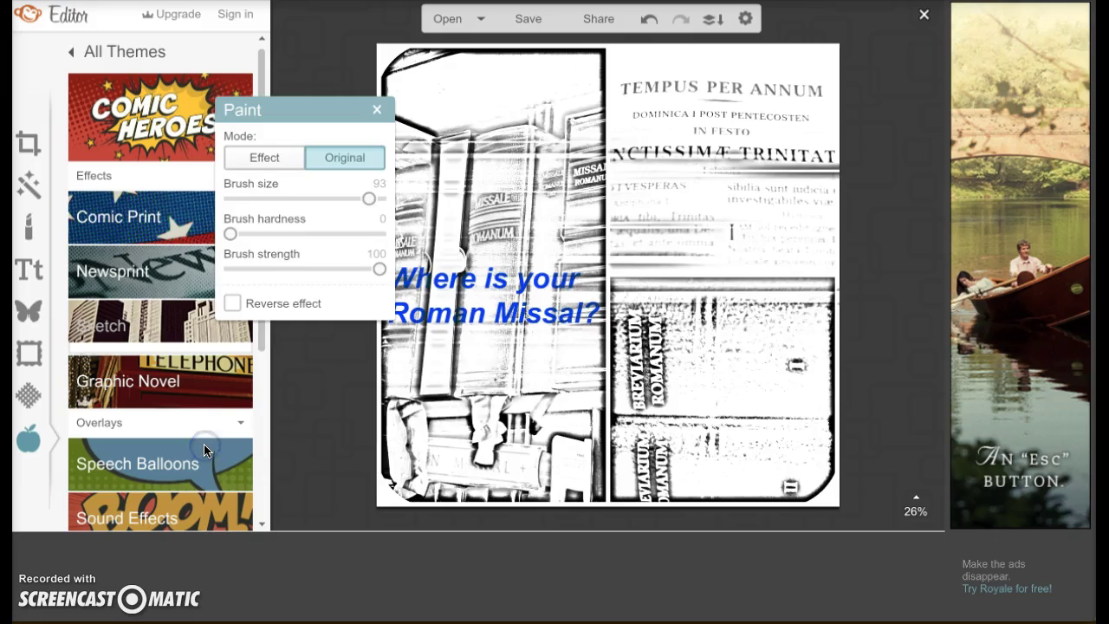
pyautogui.click(357, 224)
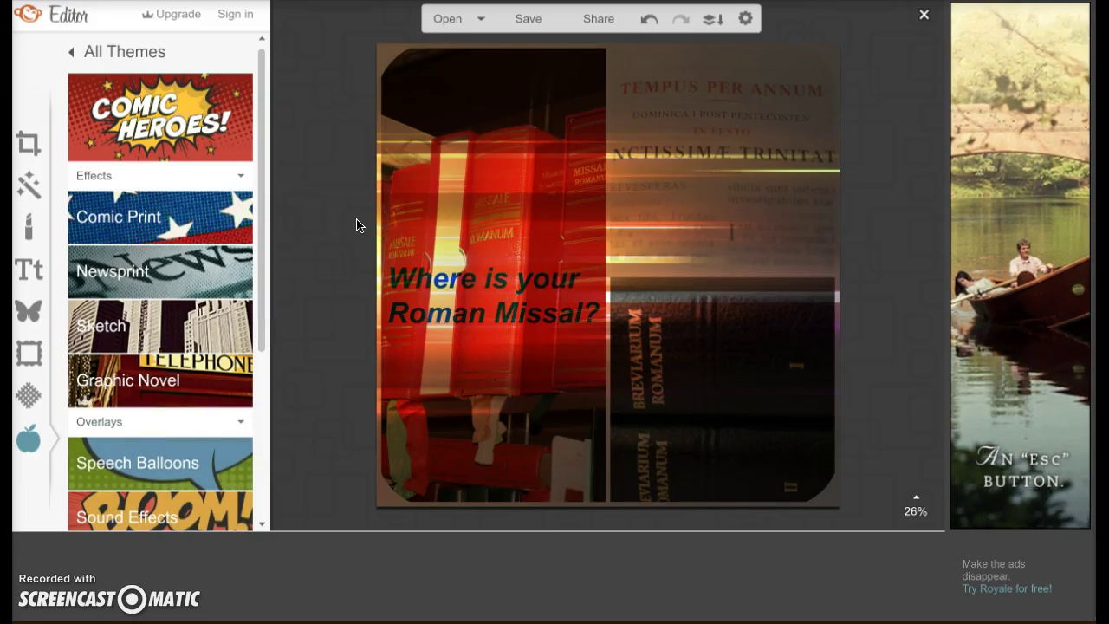
# - Save the collage to the computer's Desktop under the name Missal Collage
pyautogui.moveTo(425, 184)
pyautogui.mouseDown()
pyautogui.moveTo(513, 107)
pyautogui.moveTo(531, 28)
pyautogui.mouseUp()
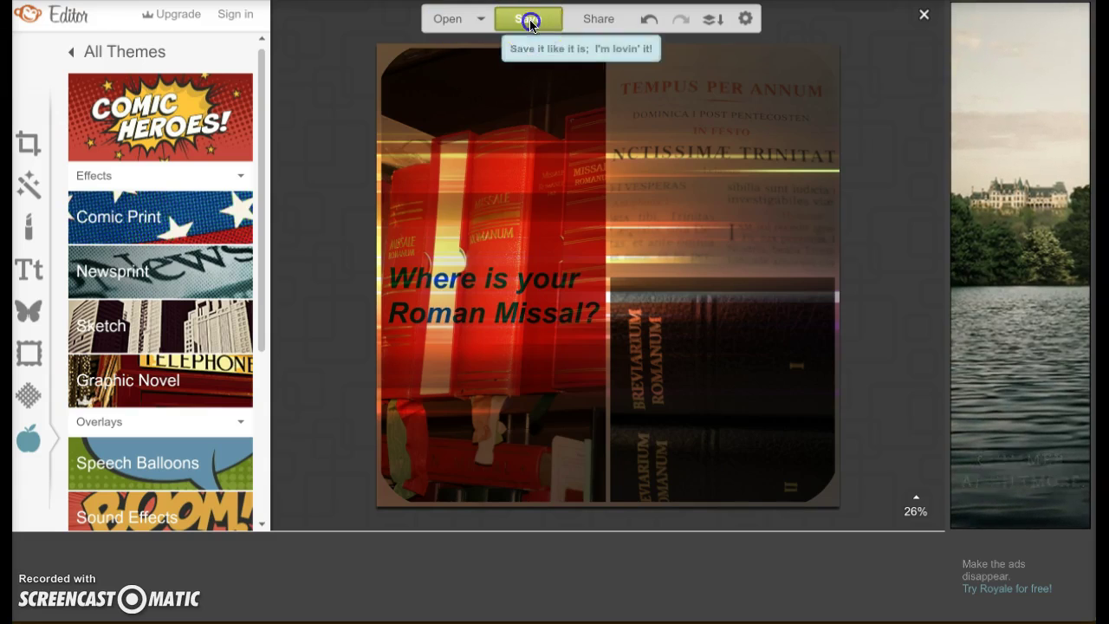
pyautogui.click(531, 21)
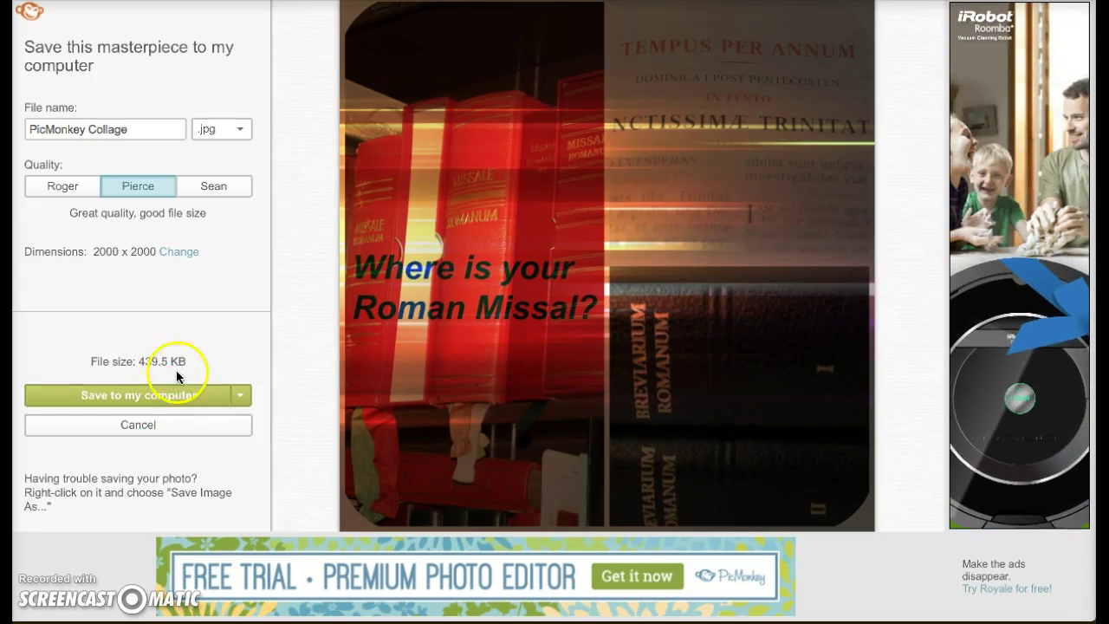
pyautogui.click(155, 401)
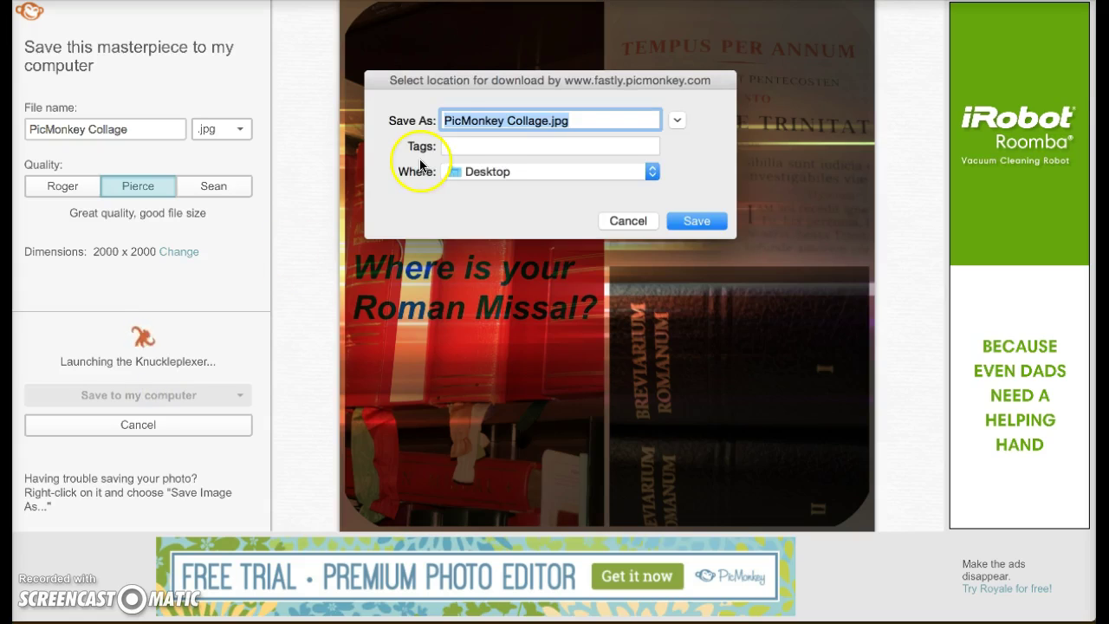
pyautogui.write('Mi')
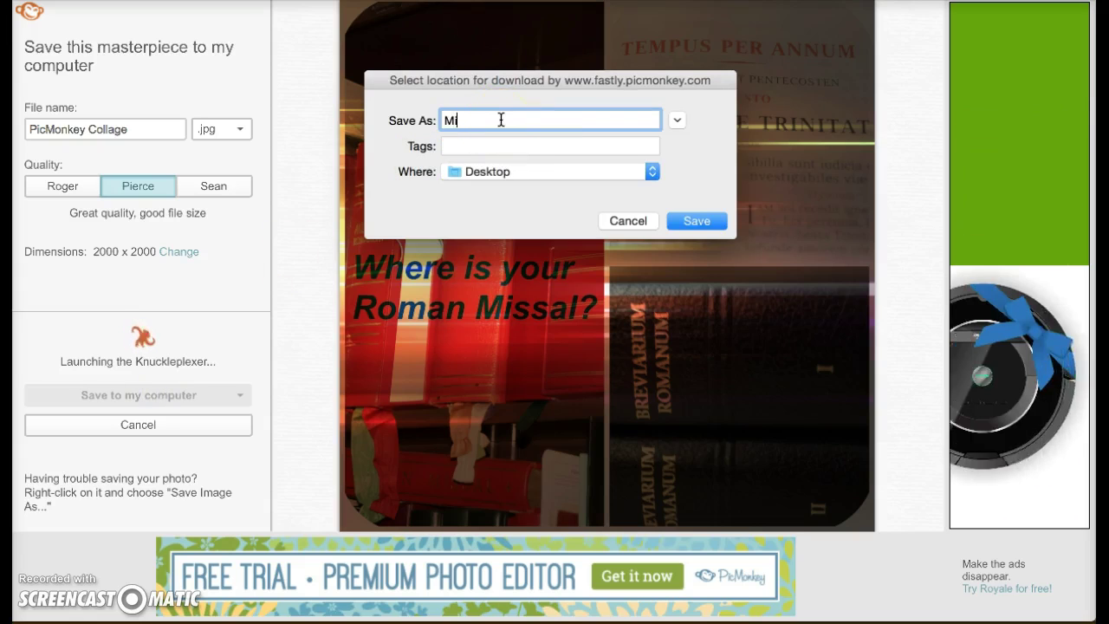
pyautogui.write('ssal Collage')
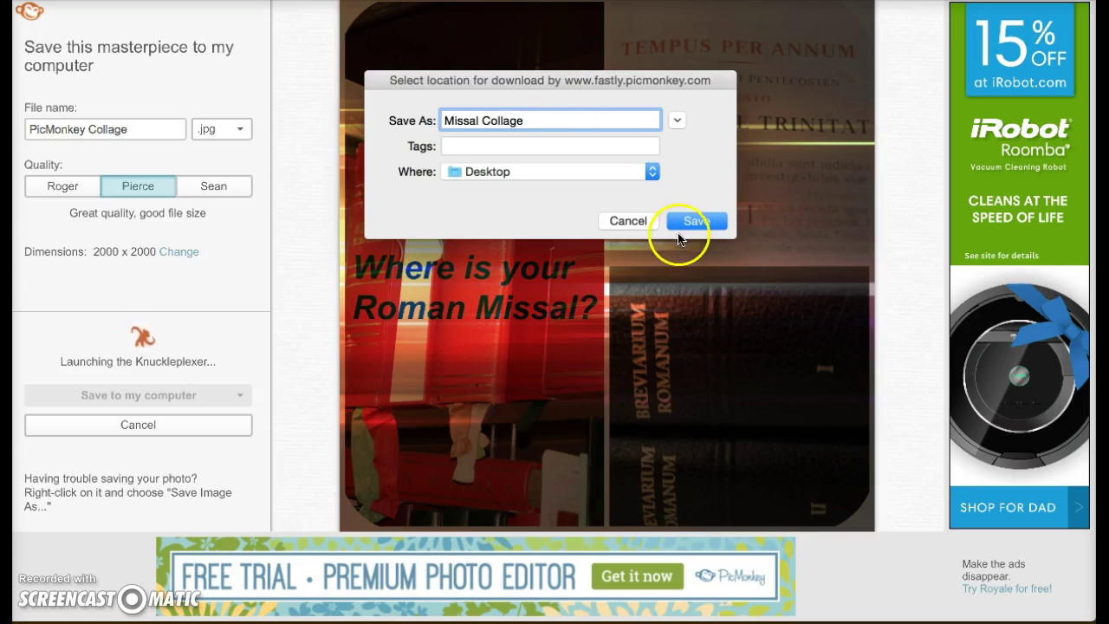
pyautogui.click(685, 223)
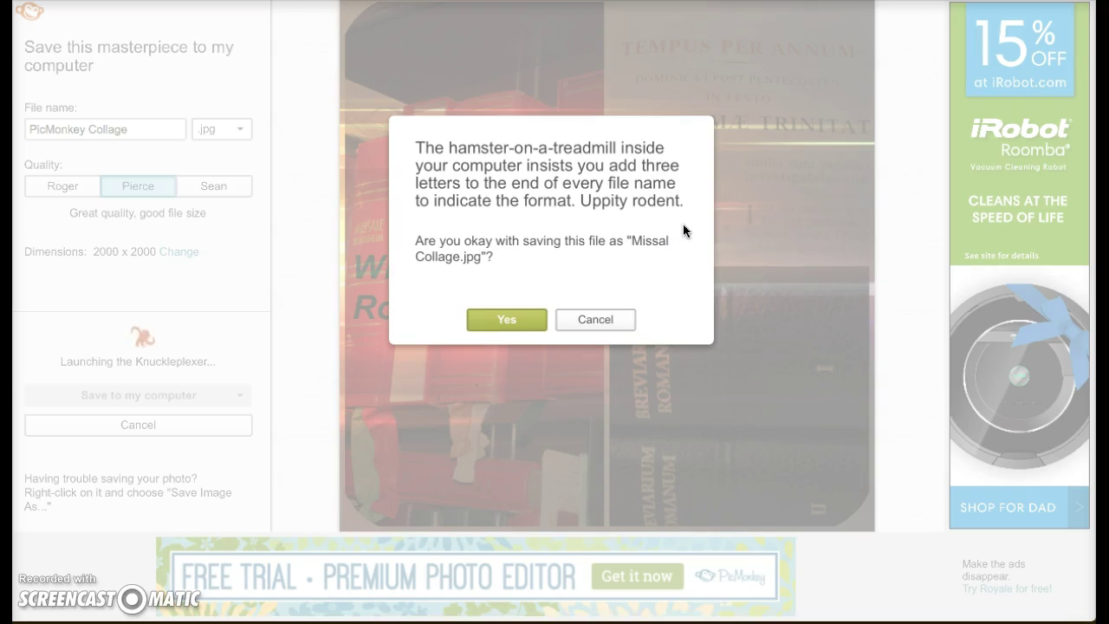
# - Accept adding the .jpg extension and save the collage on the Desktop as Missal Collage.jpg
pyautogui.click(510, 205)
pyautogui.click(509, 236)
pyautogui.click(469, 271)
pyautogui.click(432, 235)
pyautogui.click(524, 320)
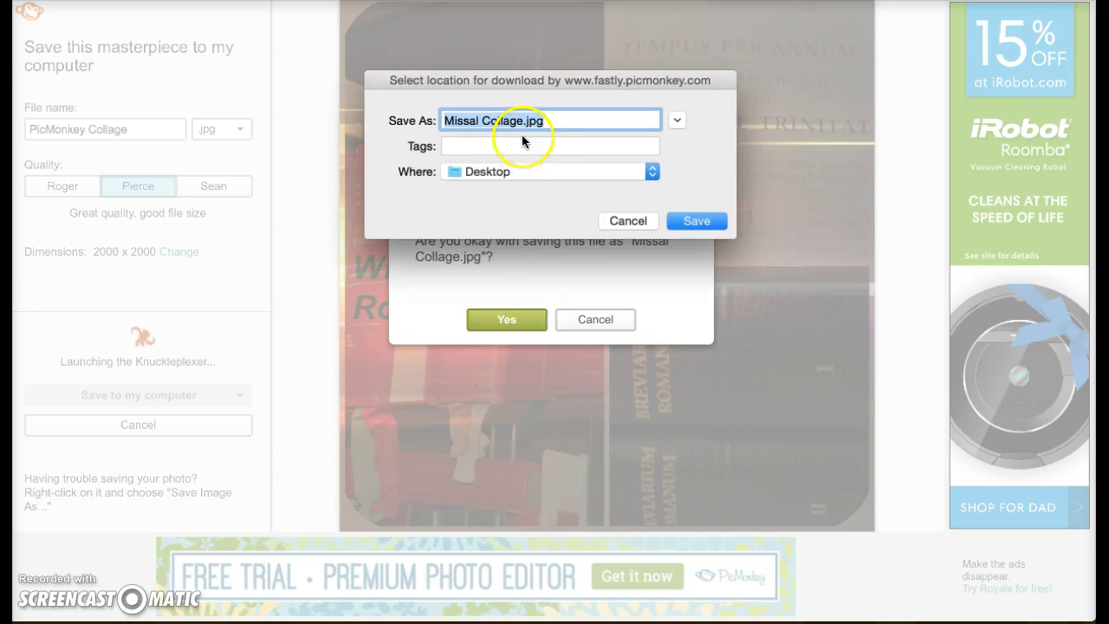
pyautogui.click(686, 221)
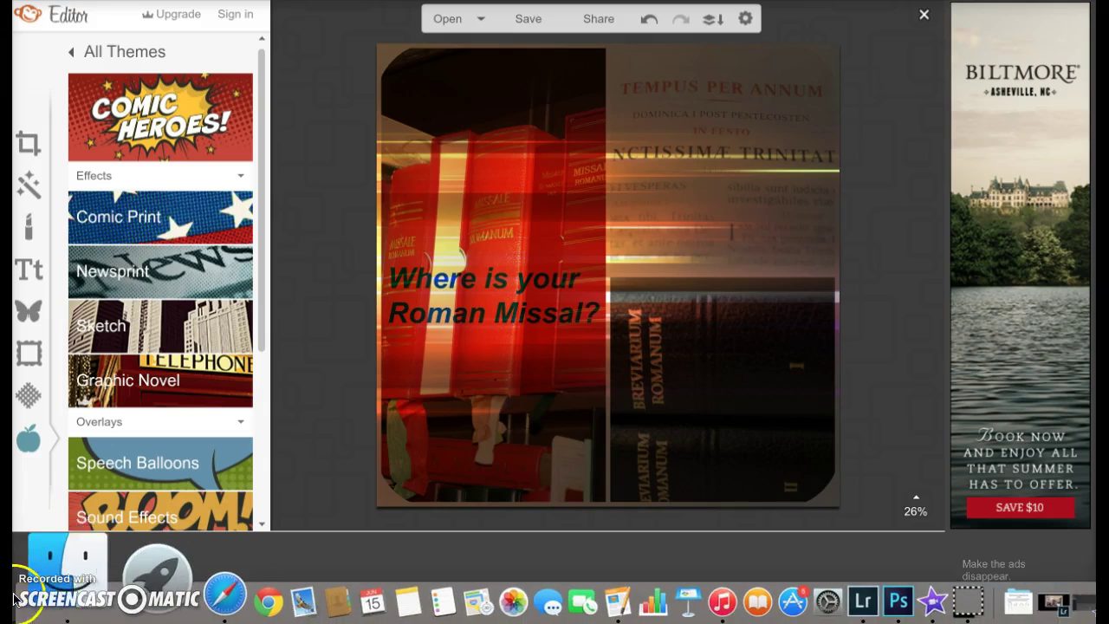
# - Switch to Finder and browse the Desktop folder for the saved collage files
pyautogui.click(33, 589)
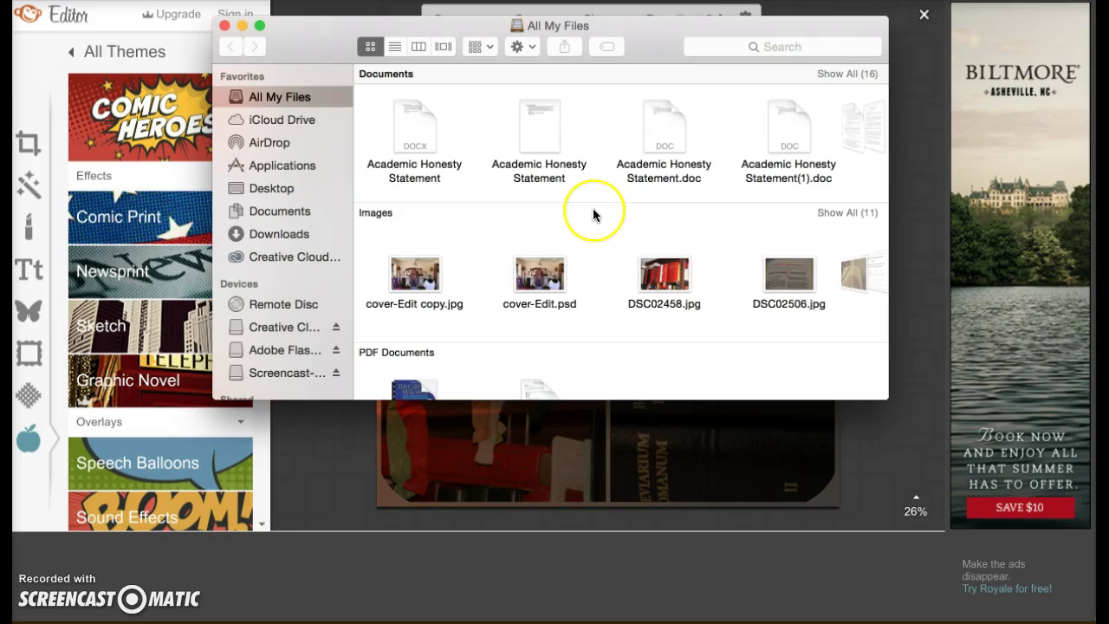
pyautogui.scroll(-1, 592, 215)
pyautogui.scroll(-3, 592, 215)
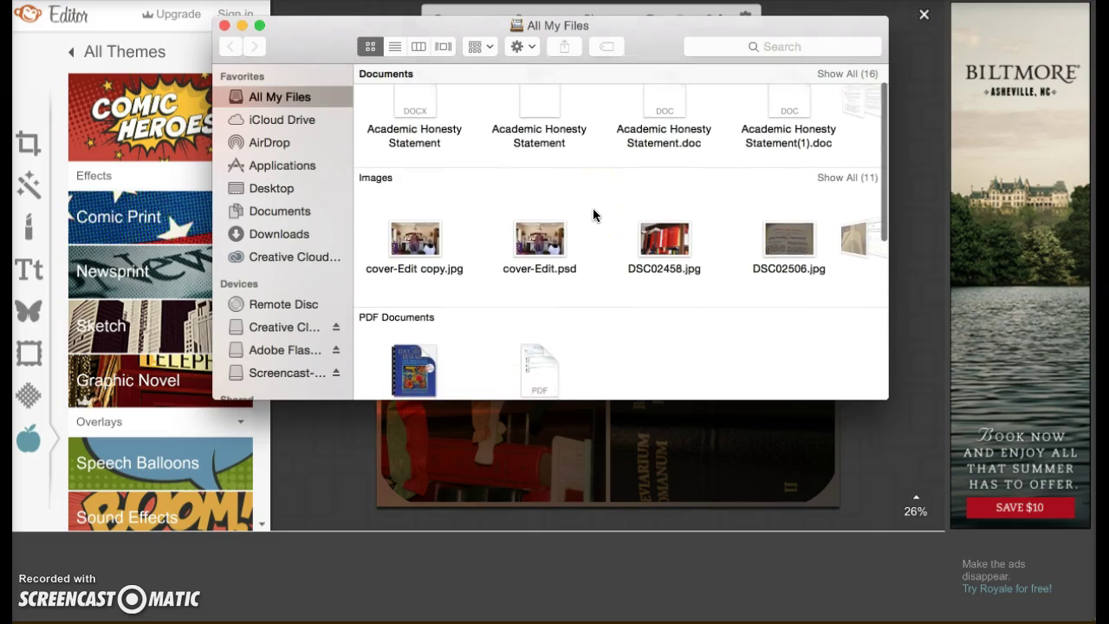
pyautogui.click(276, 190)
pyautogui.click(268, 190)
pyautogui.scroll(-1, 476, 274)
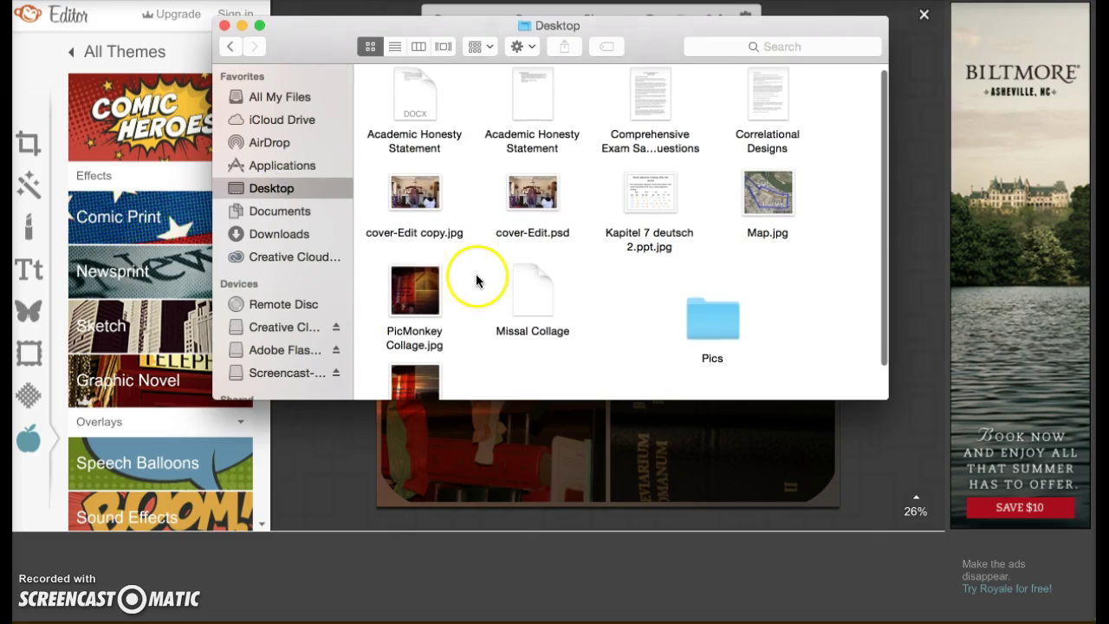
# - View PicMonkey Collage.jpg and the newly saved collage image below it, closing each preview, and close the Finder window
pyautogui.doubleClick(421, 314)
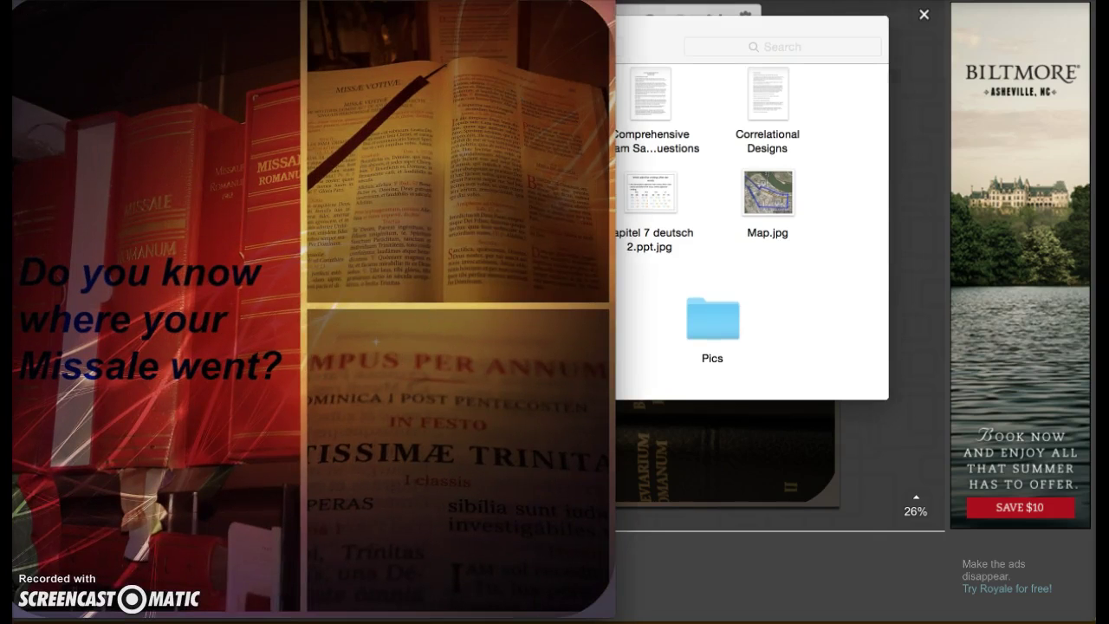
pyautogui.press('super+w')
pyautogui.moveTo(408, 335); pyautogui.dragTo(425, 379)
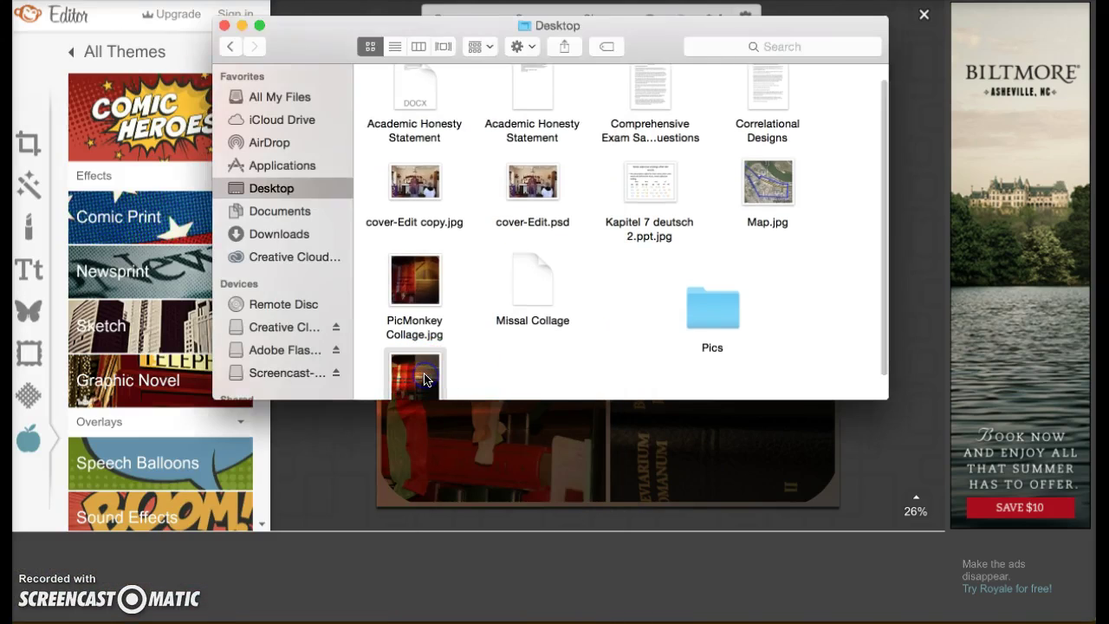
pyautogui.doubleClick(425, 379)
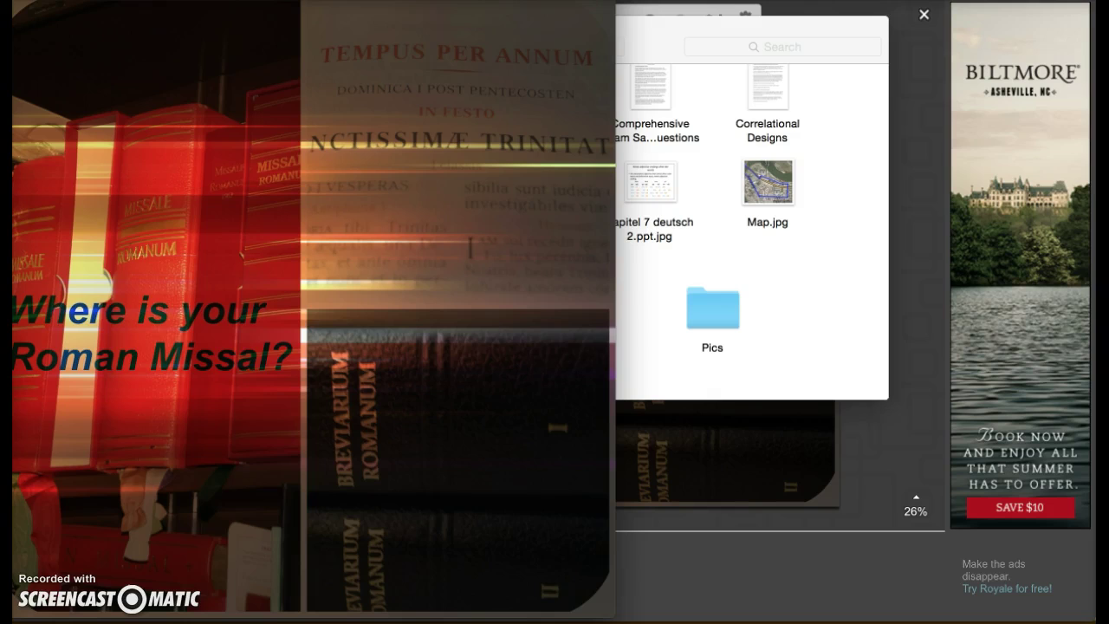
pyautogui.press('space')
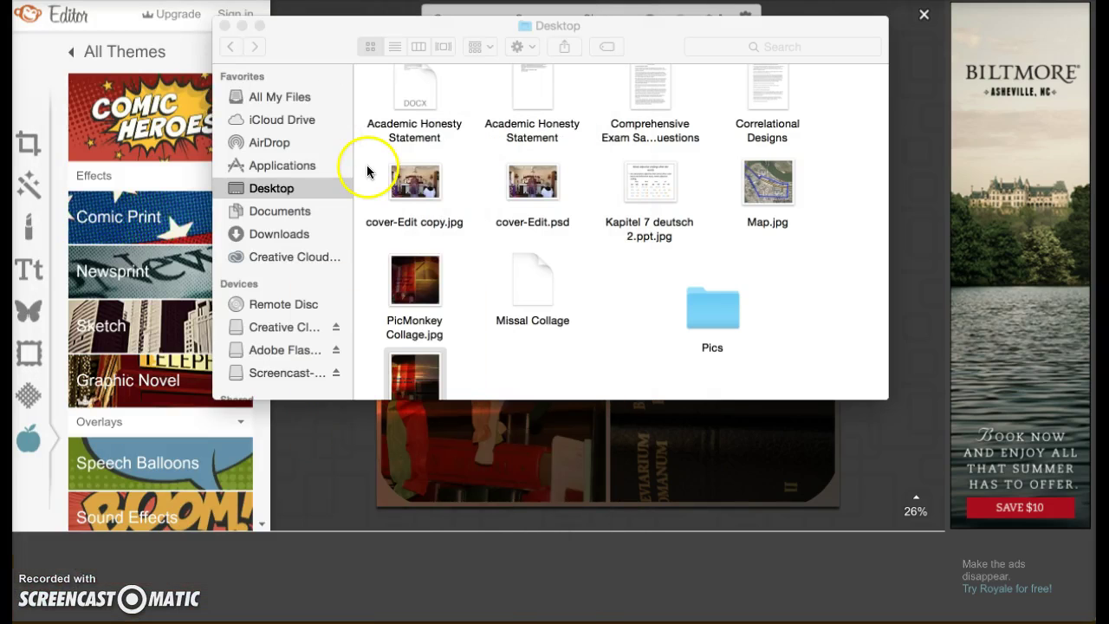
pyautogui.click(224, 26)
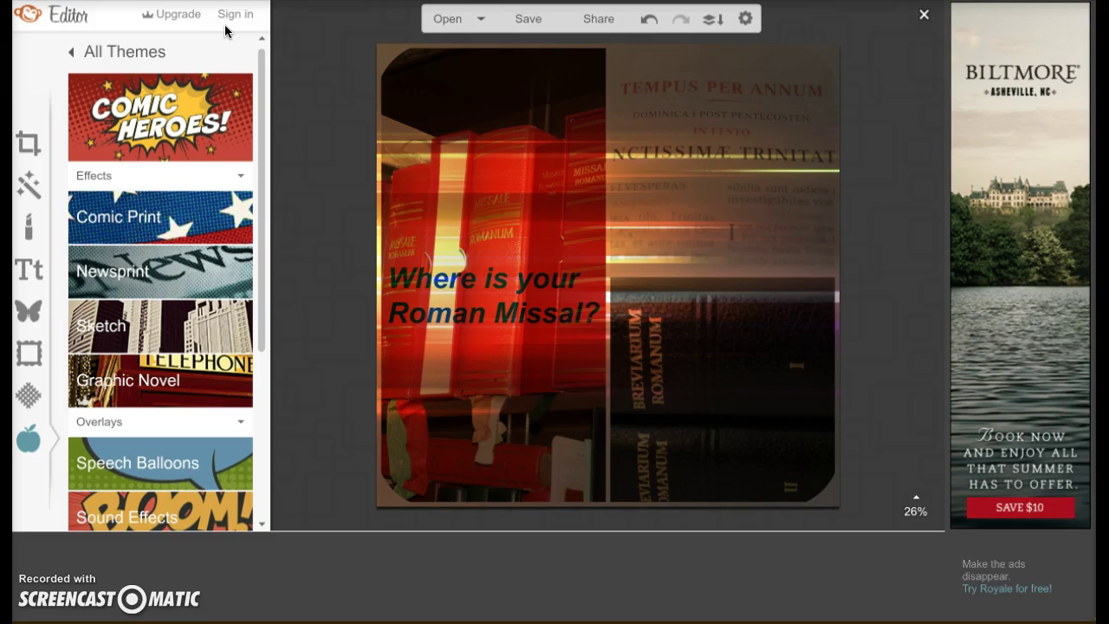
pyautogui.click(177, 14)
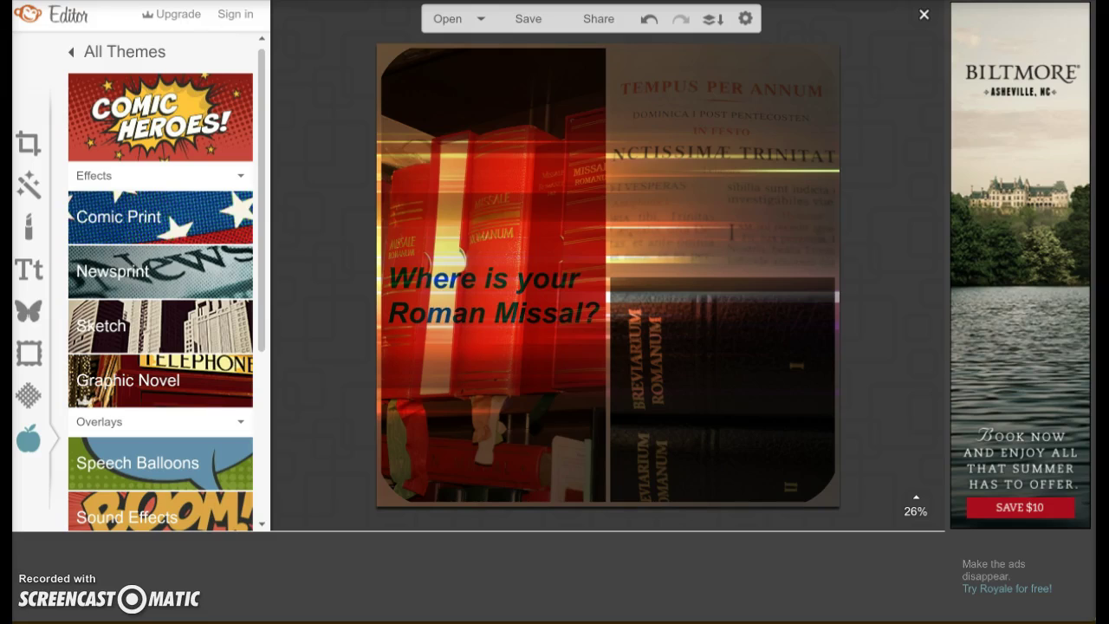